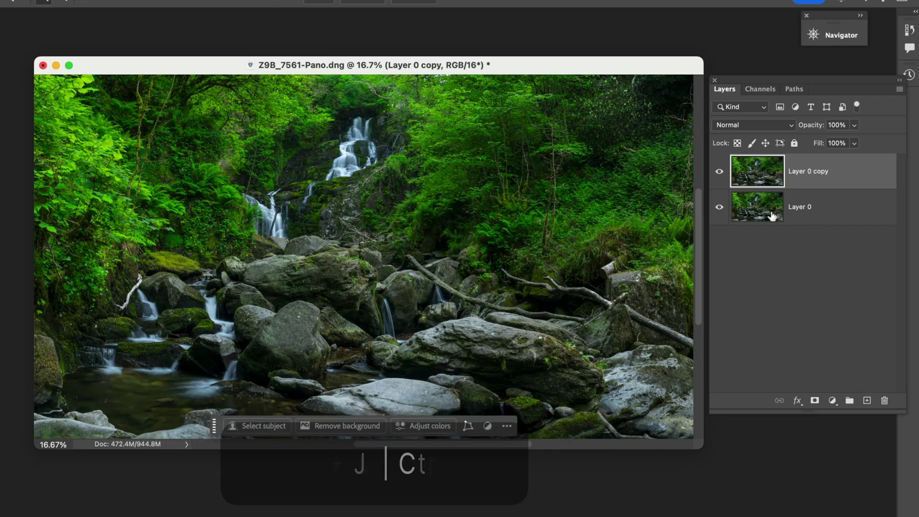
# - Reposition and enlarge the image window, and activate the Remove Tool
pyautogui.moveTo(550, 66); pyautogui.dragTo(551, 58)
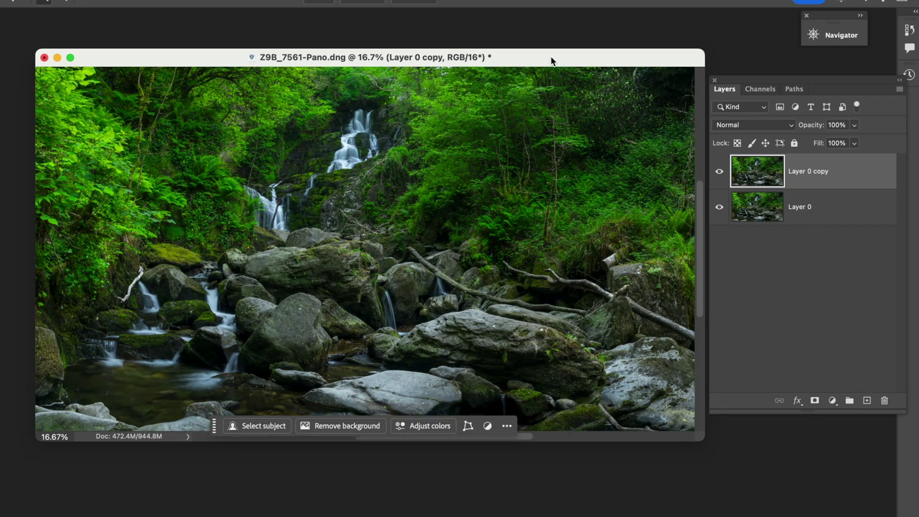
pyautogui.moveTo(699, 443); pyautogui.dragTo(716, 472)
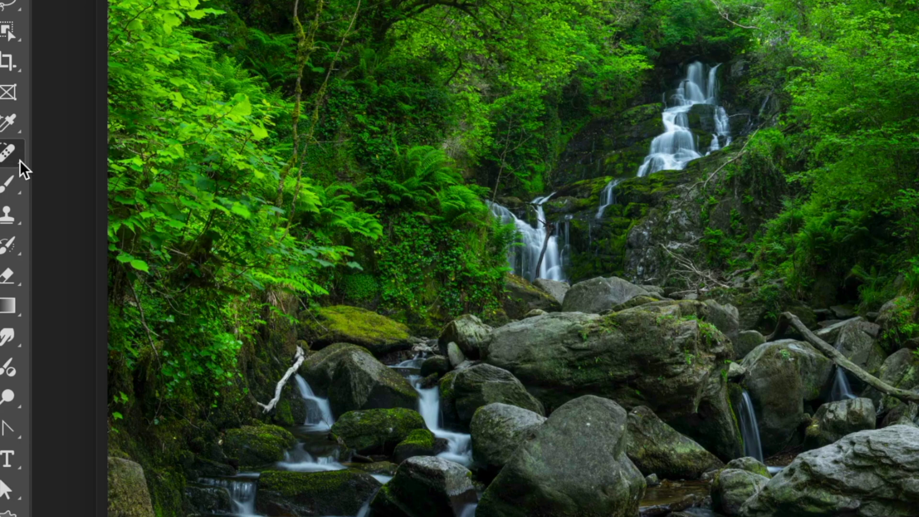
pyautogui.click(19, 160)
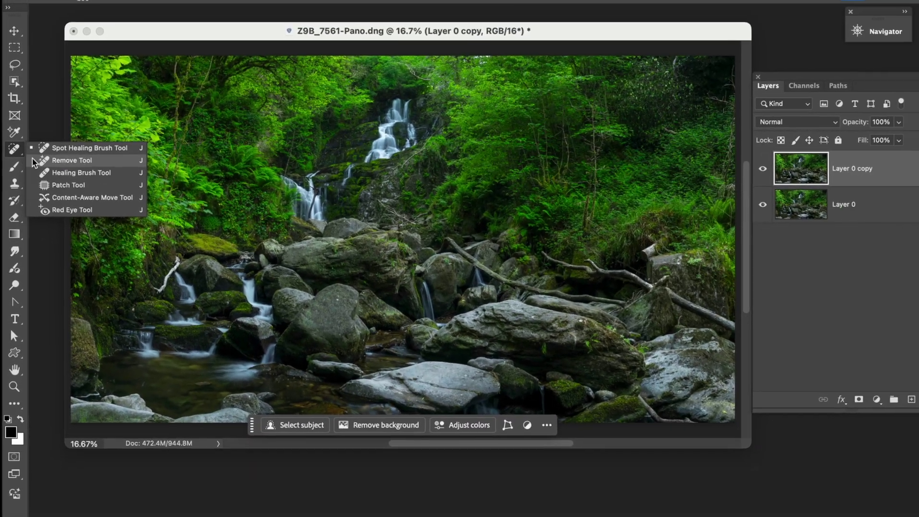
pyautogui.click(67, 160)
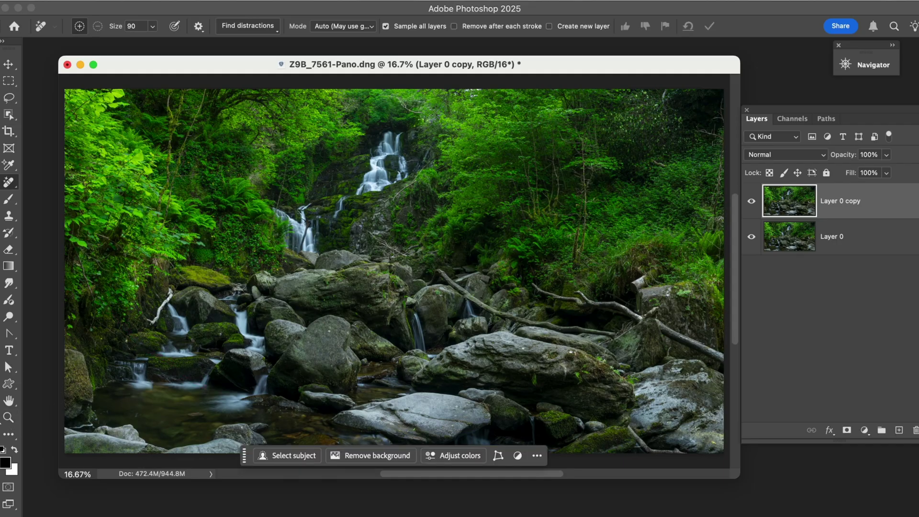
# - Set the Remove Tool's mode to Generative AI off and have its edits placed on a new layer
pyautogui.click(8, 417)
pyautogui.moveTo(91, 266); pyautogui.dragTo(279, 453)
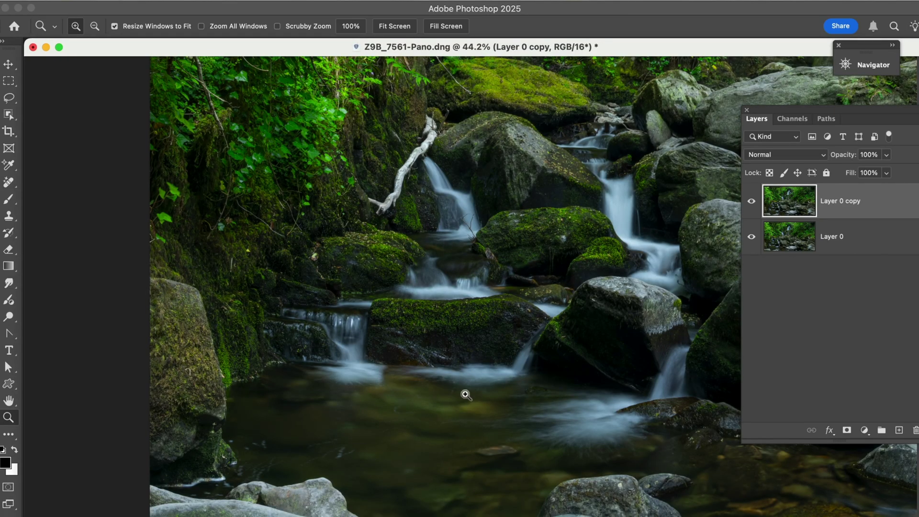
pyautogui.click(10, 187)
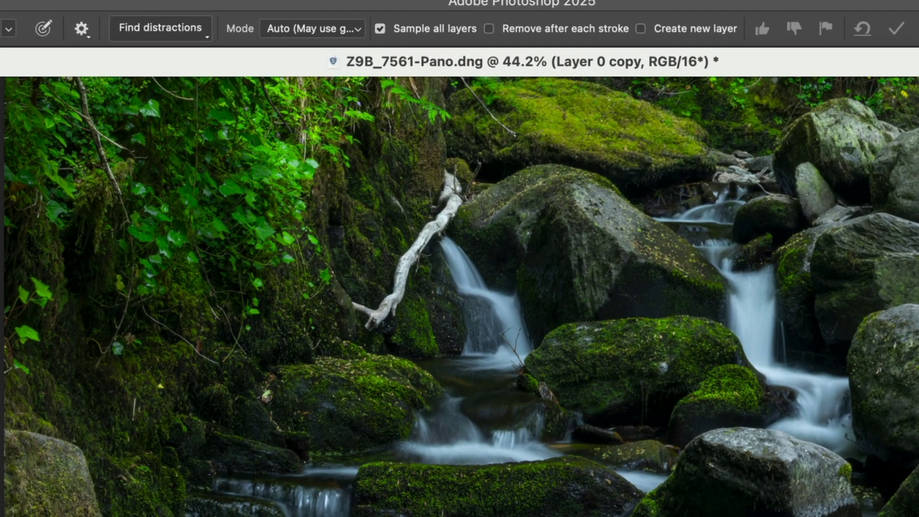
pyautogui.click(360, 31)
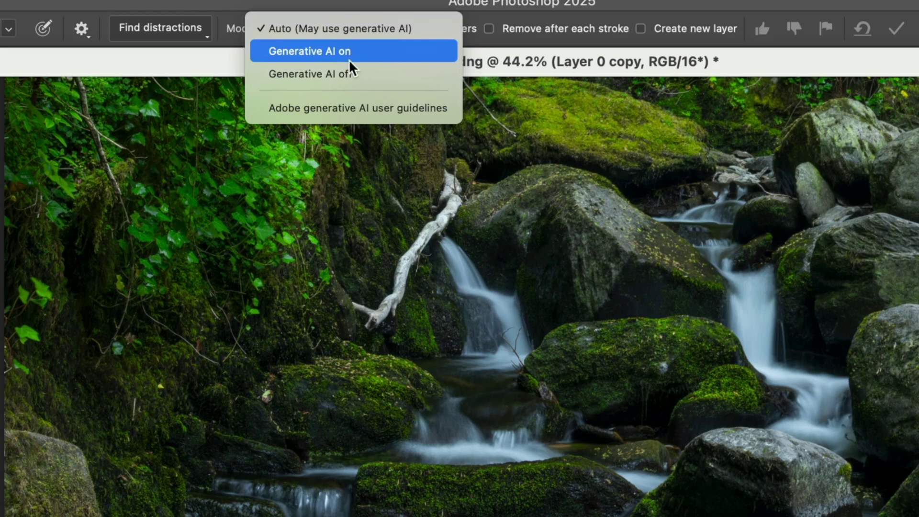
pyautogui.click(348, 75)
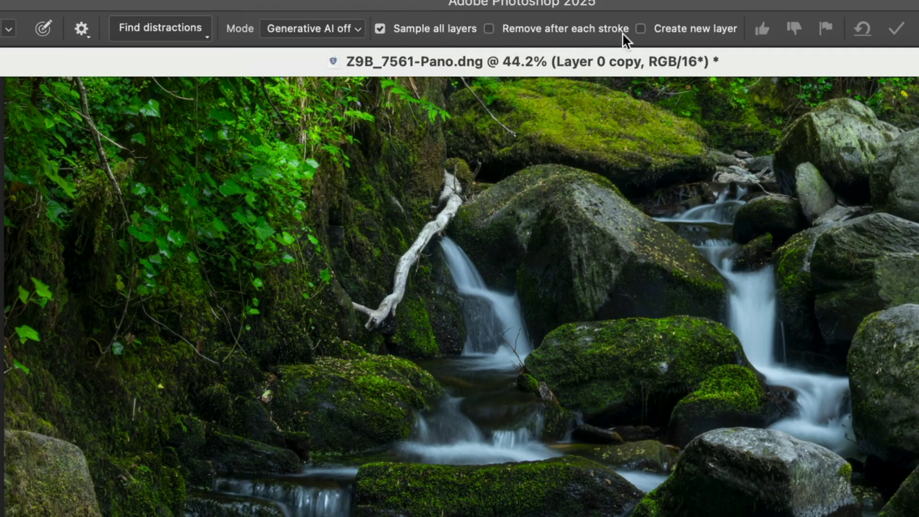
pyautogui.click(640, 29)
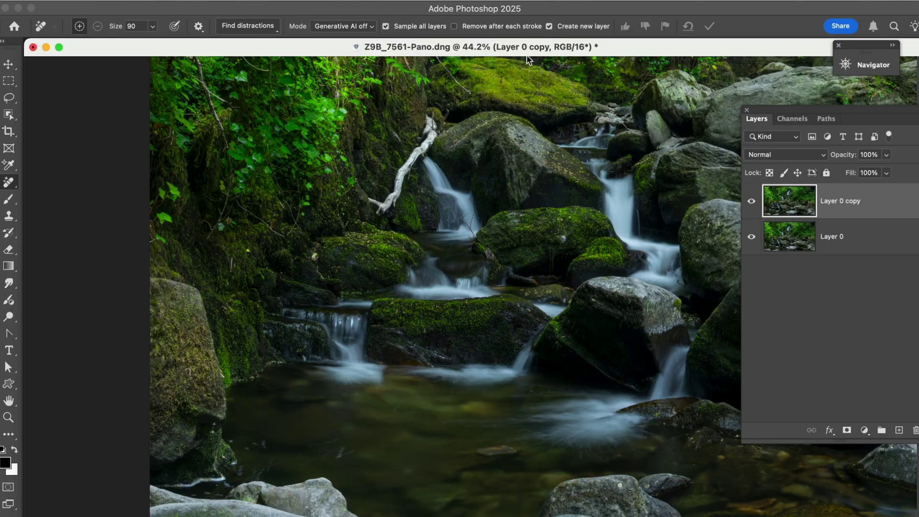
# - Paint over the small bright specks on the foreground rock, in the pool and on the mossy rocks, and apply the removal
pyautogui.scroll(-5, 422, 394)
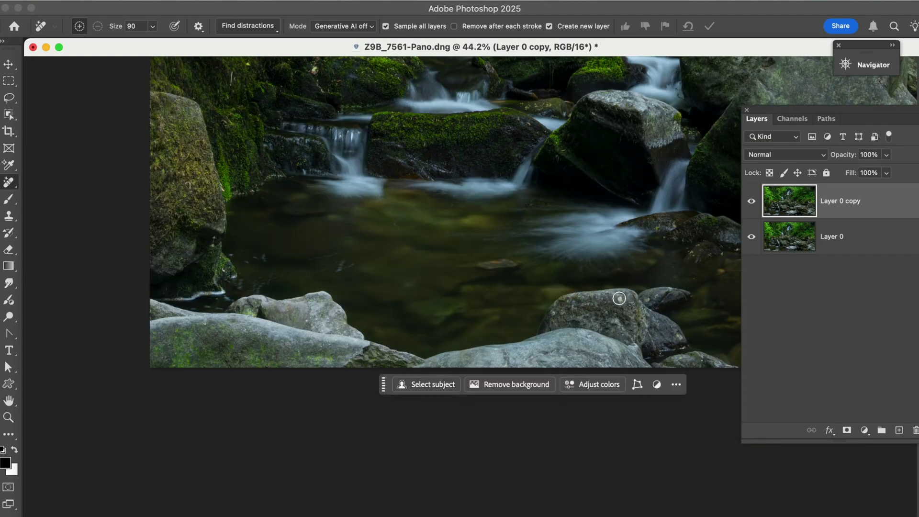
pyautogui.click(619, 298)
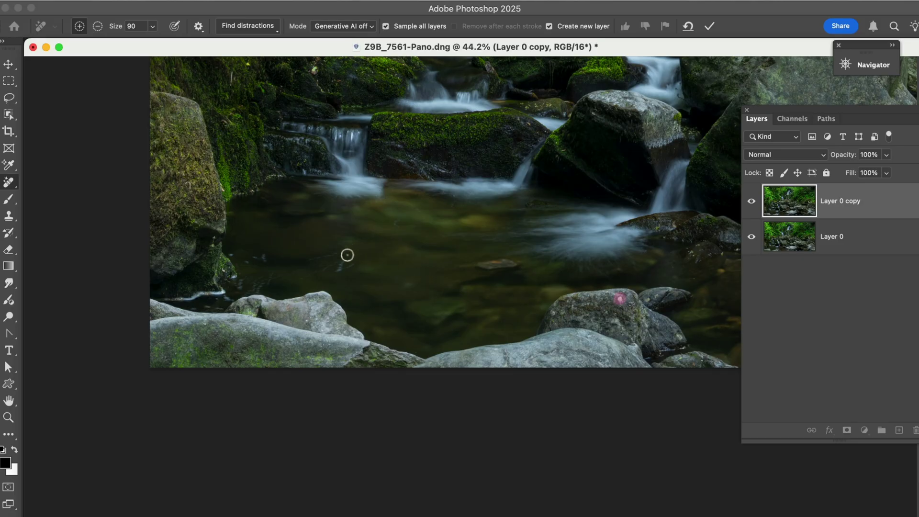
pyautogui.moveTo(347, 255)
pyautogui.mouseDown()
pyautogui.moveTo(343, 267)
pyautogui.moveTo(353, 266)
pyautogui.mouseUp()
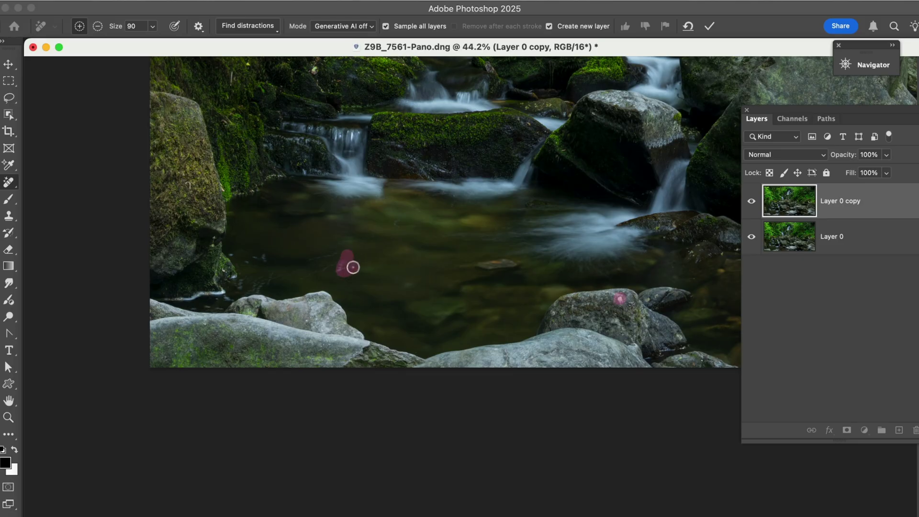
pyautogui.scroll(6, 383, 272)
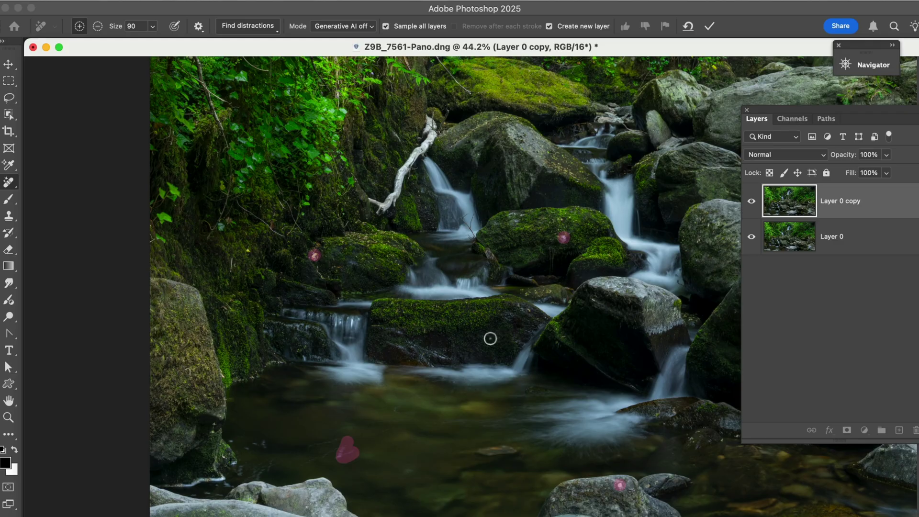
pyautogui.click(709, 27)
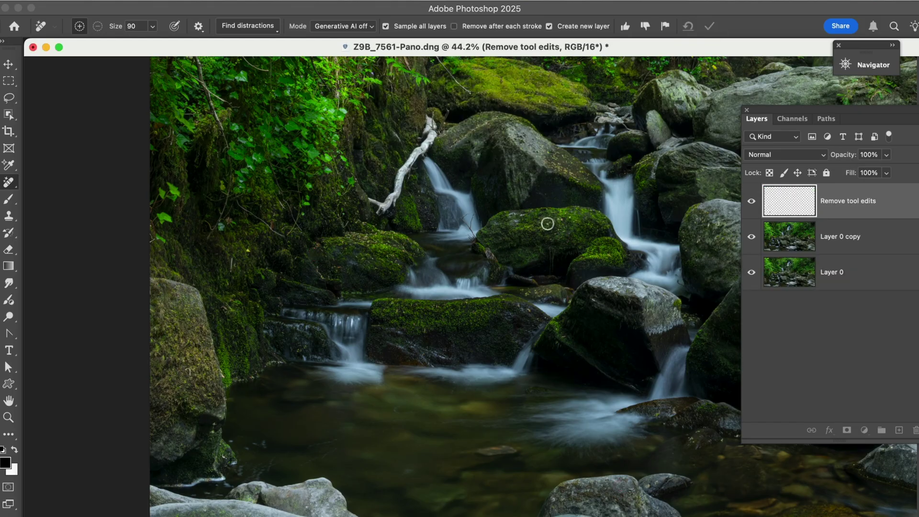
# - Remove the bright specks on the large central boulder and flat grey rock, and toggle the new edits layer to compare
pyautogui.moveTo(550, 220); pyautogui.dragTo(395, 361)
pyautogui.moveTo(369, 303); pyautogui.dragTo(300, 366)
pyautogui.moveTo(422, 282)
pyautogui.mouseDown()
pyautogui.moveTo(390, 311)
pyautogui.moveTo(332, 402)
pyautogui.mouseUp()
pyautogui.moveTo(373, 378); pyautogui.dragTo(377, 392)
pyautogui.moveTo(451, 330)
pyautogui.mouseDown()
pyautogui.moveTo(368, 392)
pyautogui.moveTo(360, 381)
pyautogui.mouseUp()
pyautogui.moveTo(416, 364)
pyautogui.mouseDown()
pyautogui.moveTo(354, 390)
pyautogui.moveTo(395, 294)
pyautogui.moveTo(440, 301)
pyautogui.moveTo(440, 289)
pyautogui.mouseUp()
pyautogui.moveTo(413, 348); pyautogui.dragTo(441, 232)
pyautogui.moveTo(459, 405); pyautogui.dragTo(467, 314)
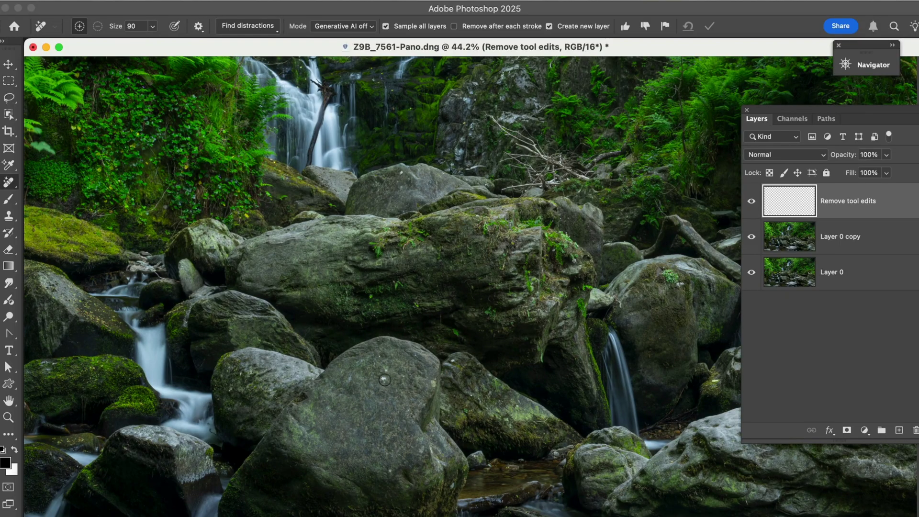
pyautogui.moveTo(384, 379); pyautogui.dragTo(386, 377)
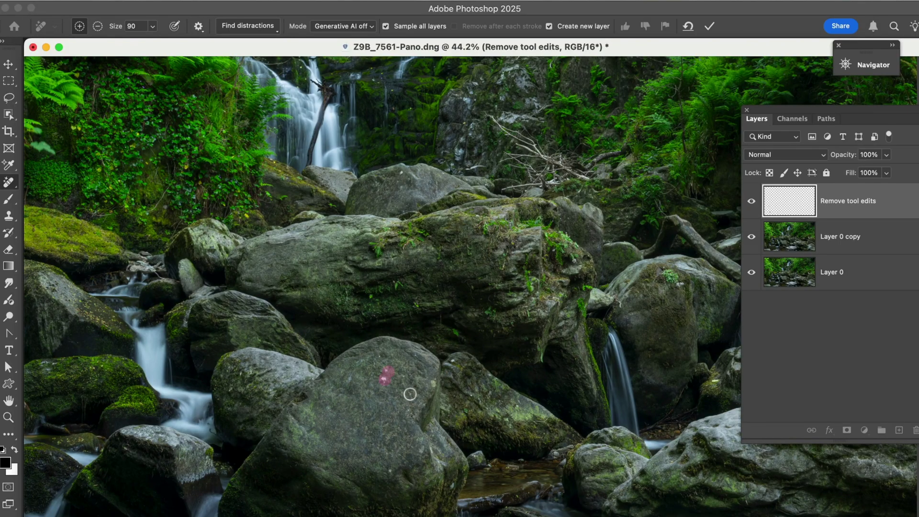
pyautogui.scroll(-10, 410, 393)
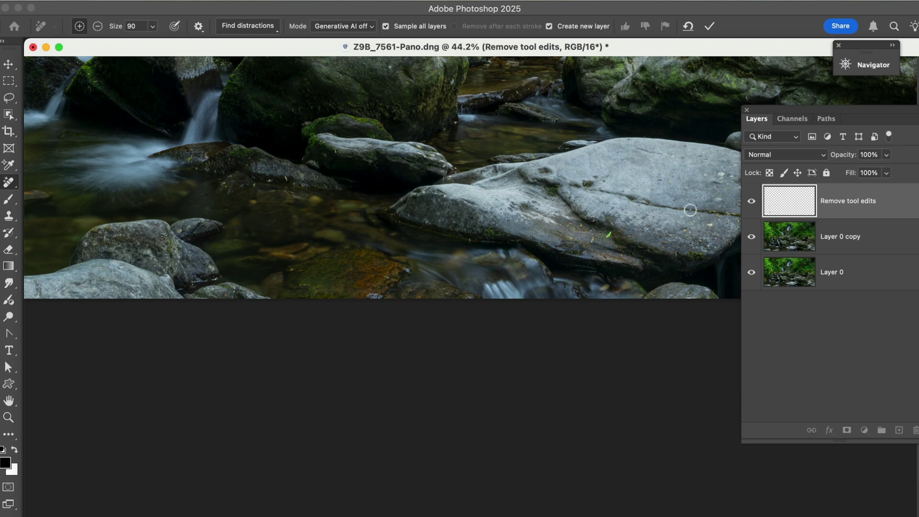
pyautogui.moveTo(721, 174); pyautogui.dragTo(701, 174)
pyautogui.moveTo(473, 149); pyautogui.dragTo(422, 301)
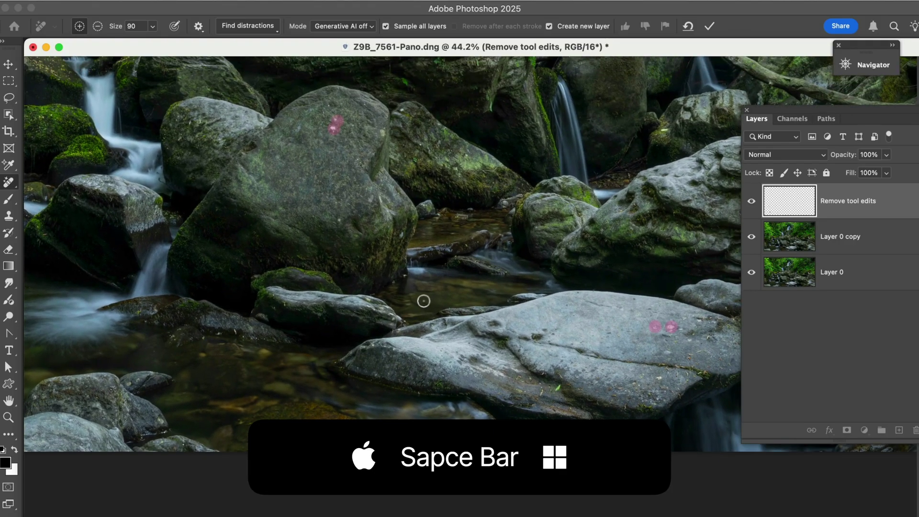
pyautogui.moveTo(434, 271); pyautogui.dragTo(400, 355)
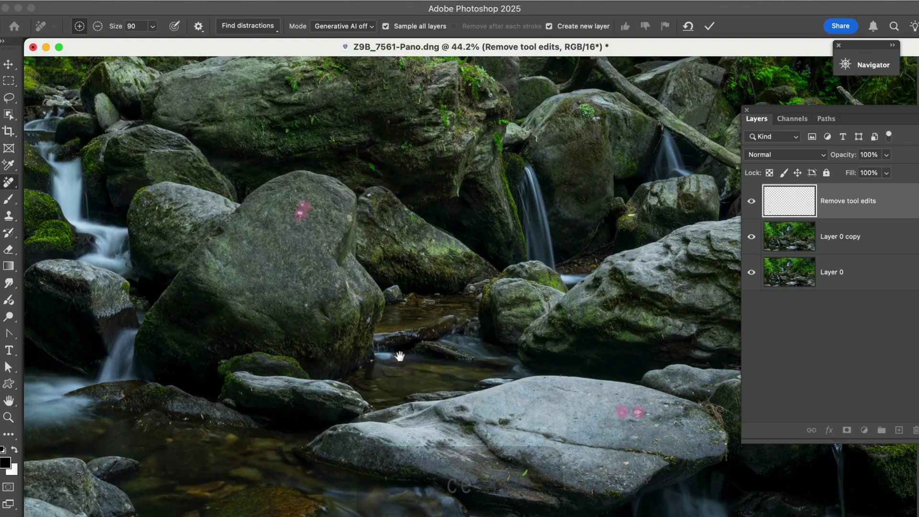
pyautogui.click(707, 25)
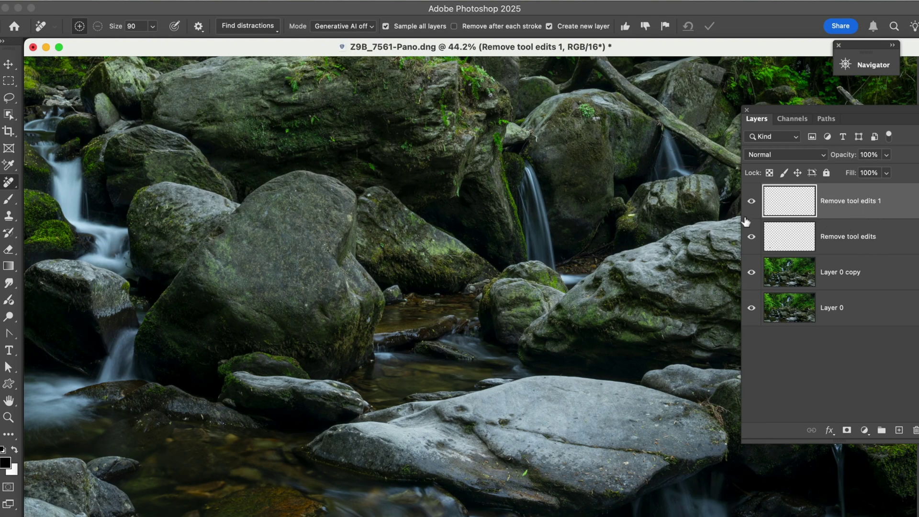
pyautogui.click(752, 201)
pyautogui.click(752, 203)
# - Enlarge the Remove Tool brush to 200, paint over the long fallen branch above the large rock, and apply the removal
pyautogui.moveTo(567, 226)
pyautogui.mouseDown()
pyautogui.moveTo(370, 340)
pyautogui.moveTo(322, 359)
pyautogui.moveTo(250, 360)
pyautogui.mouseUp()
pyautogui.hscroll(4, 531, 335)
pyautogui.scroll(-2, 532, 335)
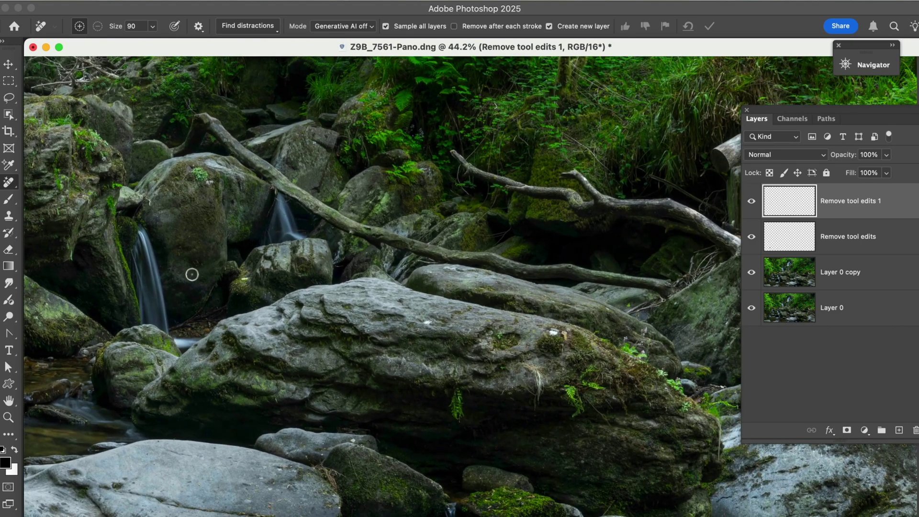
pyautogui.click(8, 417)
pyautogui.press('alt')
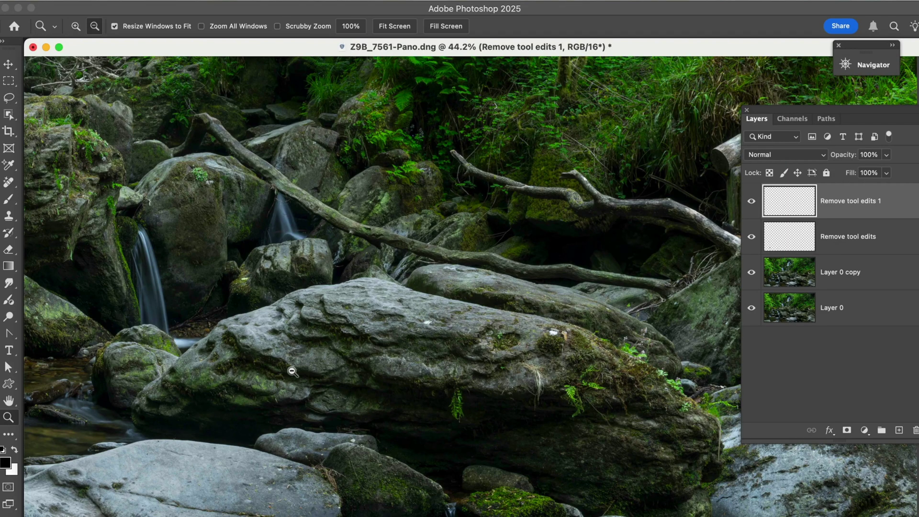
pyautogui.keyDown('alt'); pyautogui.click(292, 370); pyautogui.keyUp('alt')
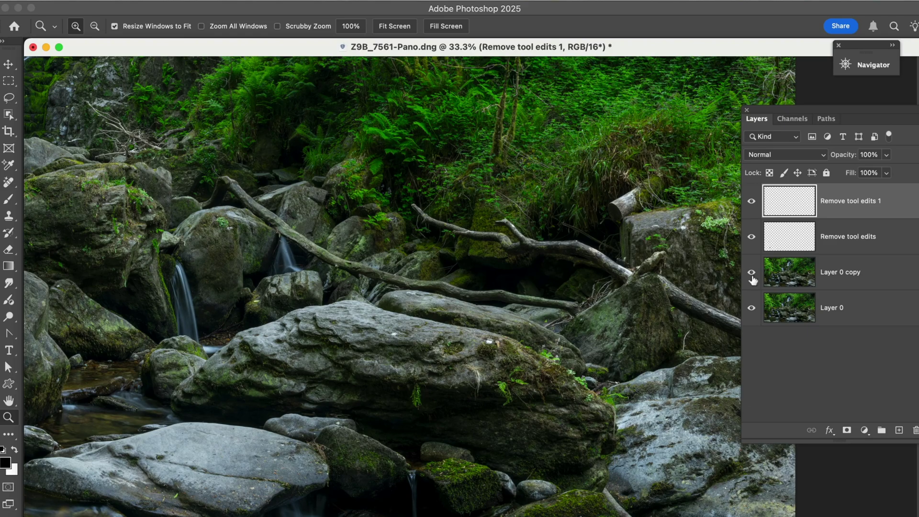
pyautogui.click(8, 182)
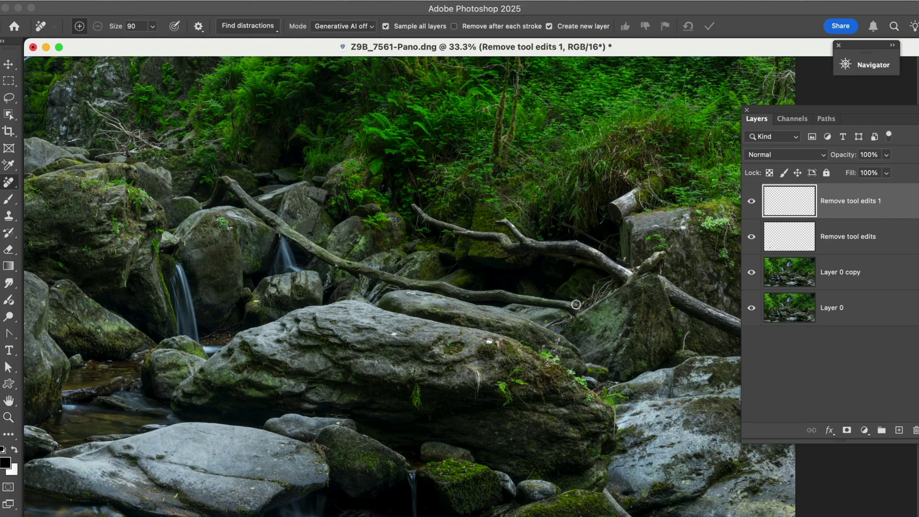
pyautogui.press(']')
pyautogui.press(']')
pyautogui.press(']')
pyautogui.press(']')
pyautogui.press(']')
pyautogui.moveTo(572, 304)
pyautogui.mouseDown()
pyautogui.moveTo(415, 284)
pyautogui.moveTo(297, 239)
pyautogui.moveTo(220, 173)
pyautogui.moveTo(213, 194)
pyautogui.mouseUp()
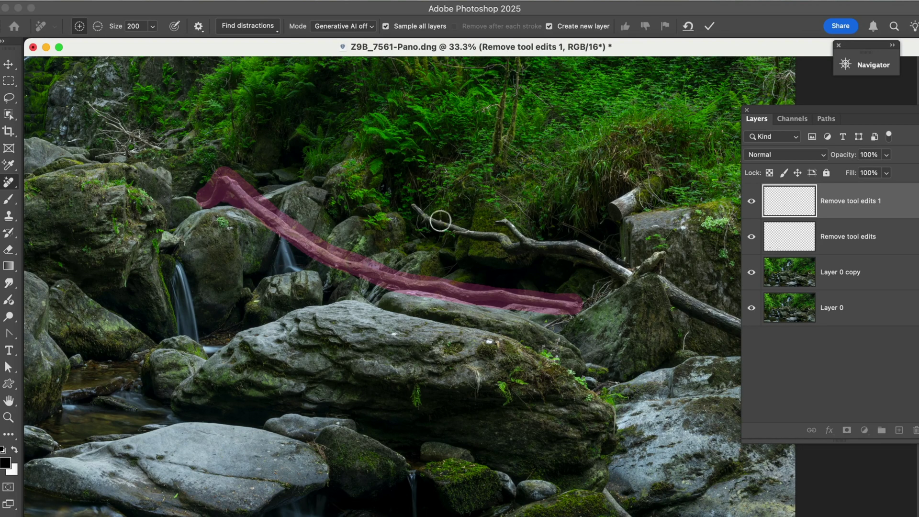
pyautogui.click(708, 28)
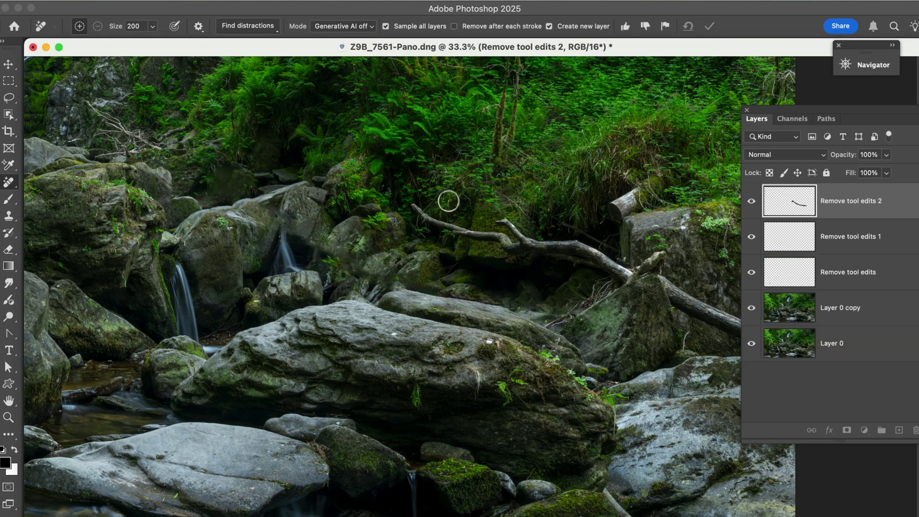
# - Toggle the visibility of the branch-removal layer to compare the image before and after
pyautogui.click(752, 201)
pyautogui.click(751, 201)
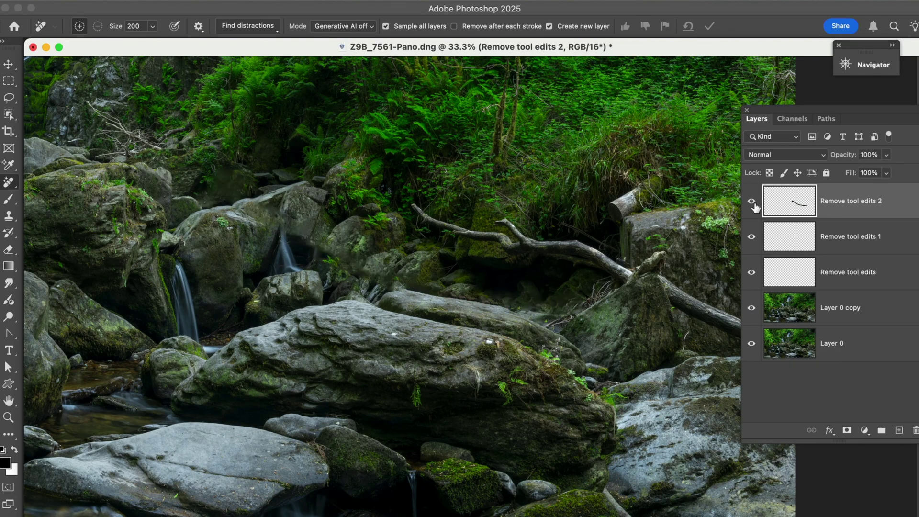
pyautogui.click(753, 205)
pyautogui.click(754, 204)
# - Retouch the rock face above the small waterfall with the Clone Stamp at brush size 70, sampling the adjacent rock
pyautogui.click(3, 420)
pyautogui.moveTo(238, 167); pyautogui.dragTo(457, 369)
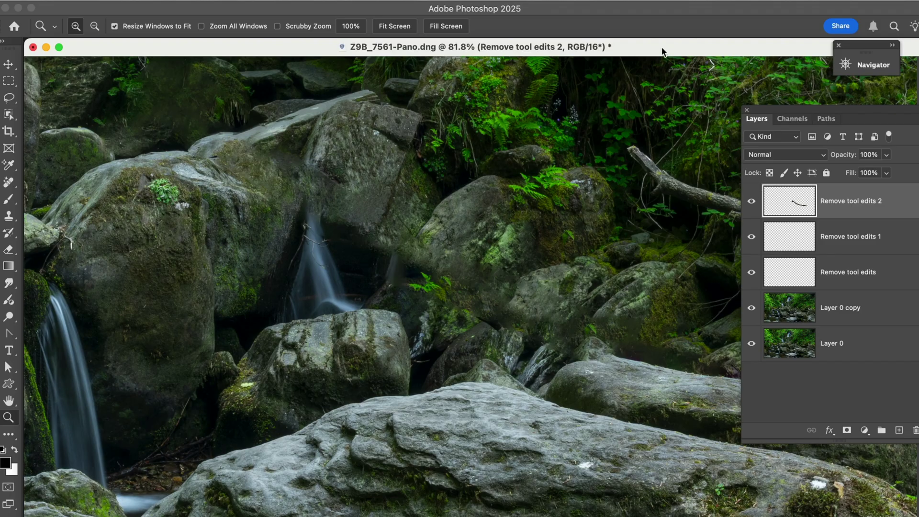
pyautogui.click(9, 218)
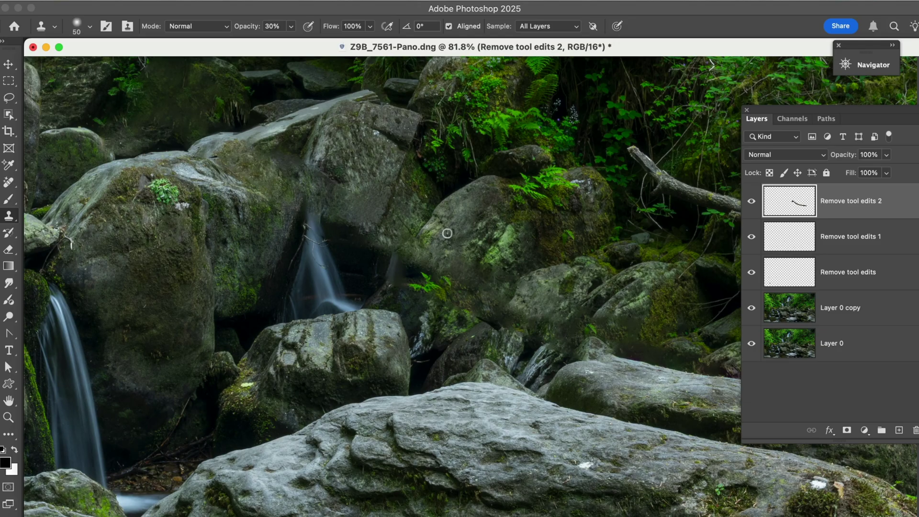
pyautogui.press(']')
pyautogui.keyDown('alt'); pyautogui.click(343, 165); pyautogui.keyUp('alt')
pyautogui.moveTo(336, 179)
pyautogui.mouseDown()
pyautogui.moveTo(320, 168)
pyautogui.moveTo(335, 189)
pyautogui.moveTo(348, 178)
pyautogui.moveTo(343, 187)
pyautogui.mouseUp()
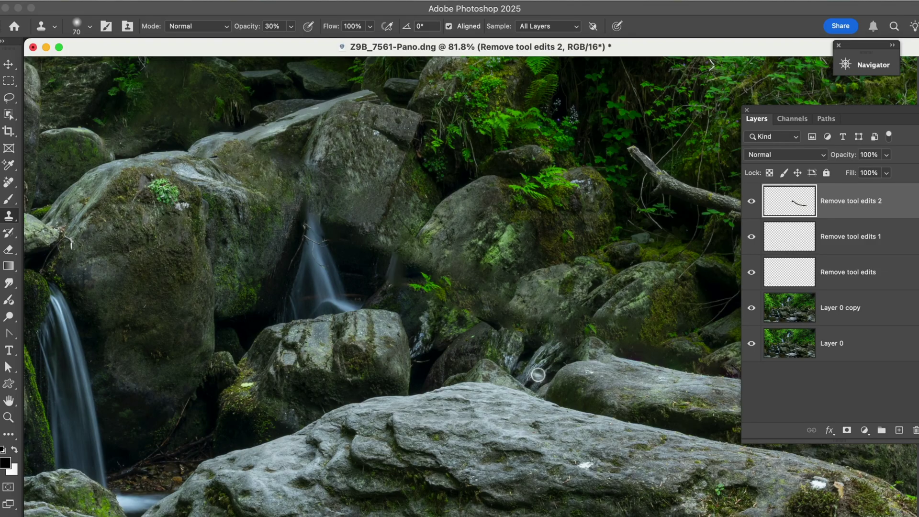
# - Examine the retouched rocks around the large flat rock and the small waterfall for remaining distractions
pyautogui.moveTo(620, 396)
pyautogui.mouseDown()
pyautogui.moveTo(553, 381)
pyautogui.moveTo(464, 407)
pyautogui.moveTo(325, 389)
pyautogui.mouseUp()
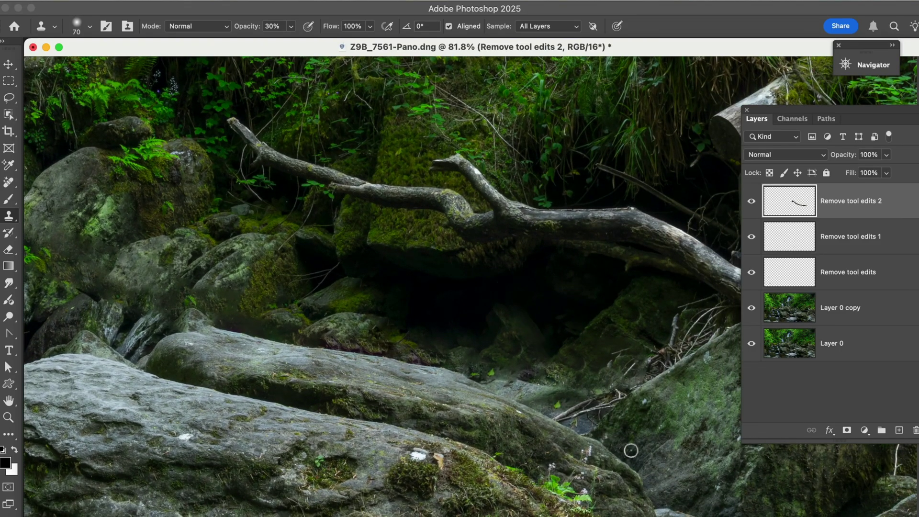
pyautogui.moveTo(292, 339); pyautogui.dragTo(301, 375)
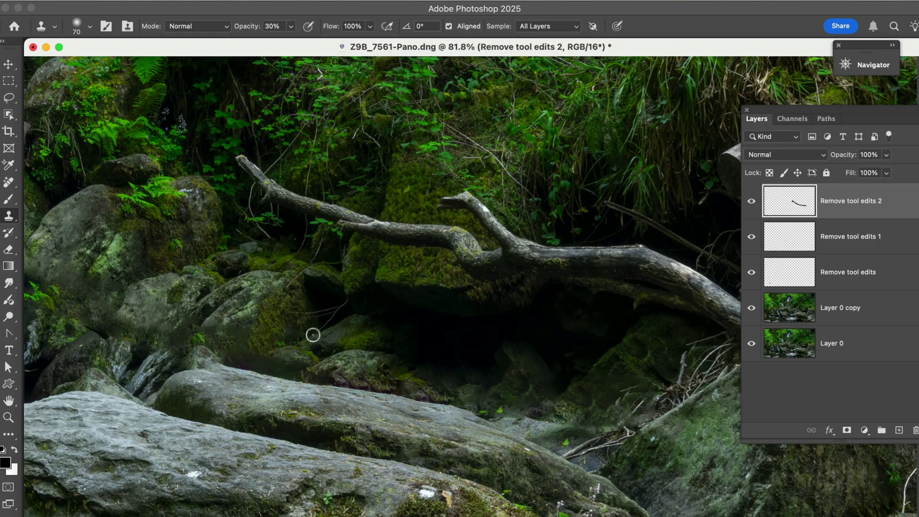
pyautogui.hscroll(-10, 389, 322)
pyautogui.scroll(5, 390, 322)
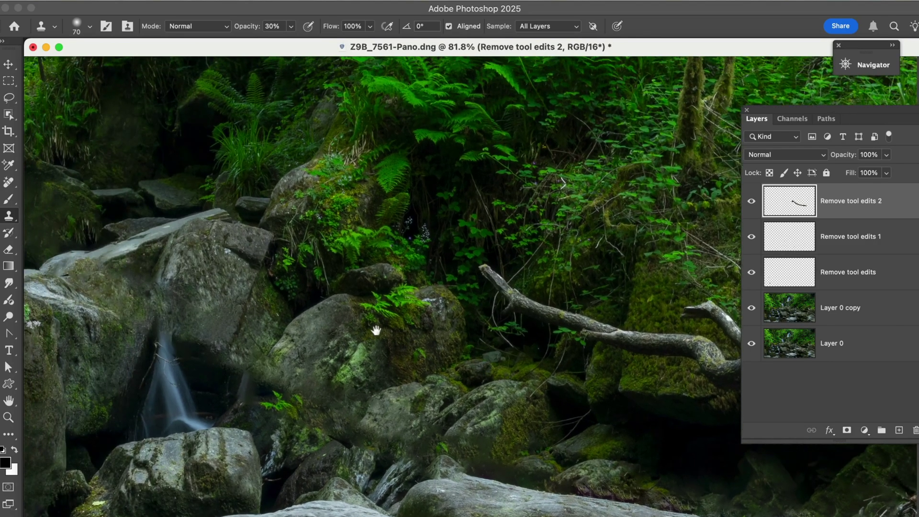
pyautogui.hscroll(-10, 447, 311)
pyautogui.scroll(1, 447, 312)
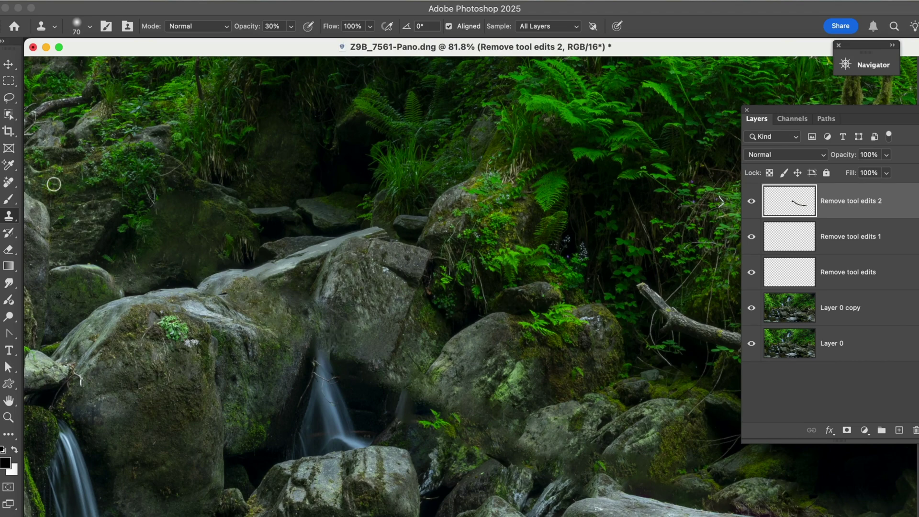
# - Reduce the Remove Tool brush to 70 and remove the white speck beside the small plant on the mossy boulder
pyautogui.click(9, 183)
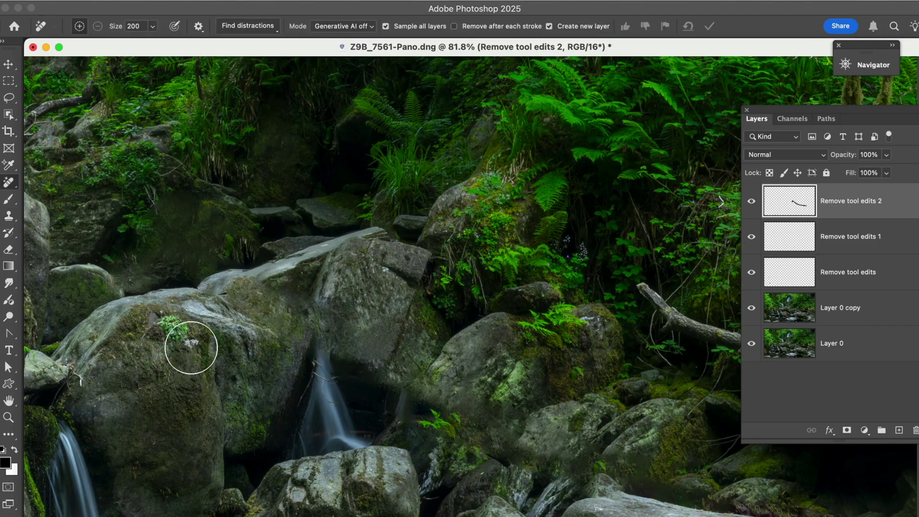
pyautogui.press('[')
pyautogui.press('[')
pyautogui.press('[')
pyautogui.press('[')
pyautogui.press('[')
pyautogui.press('[')
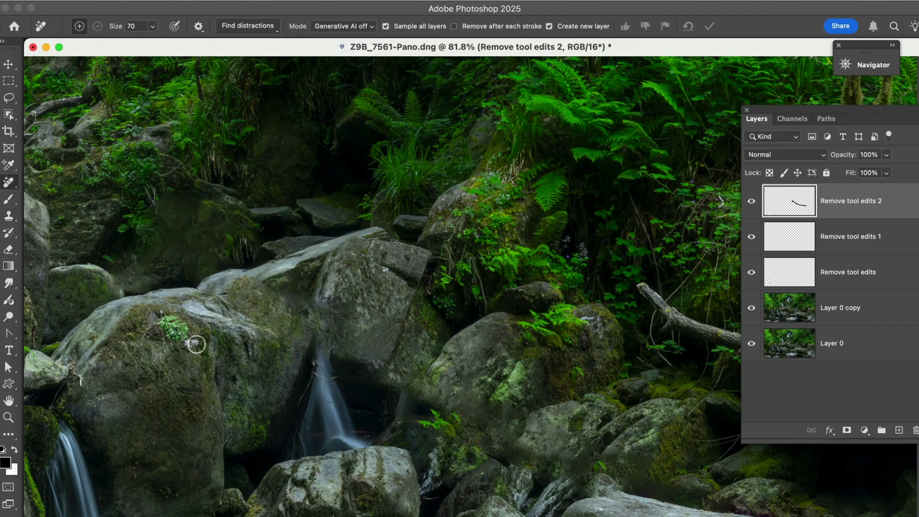
pyautogui.moveTo(196, 344); pyautogui.dragTo(193, 340)
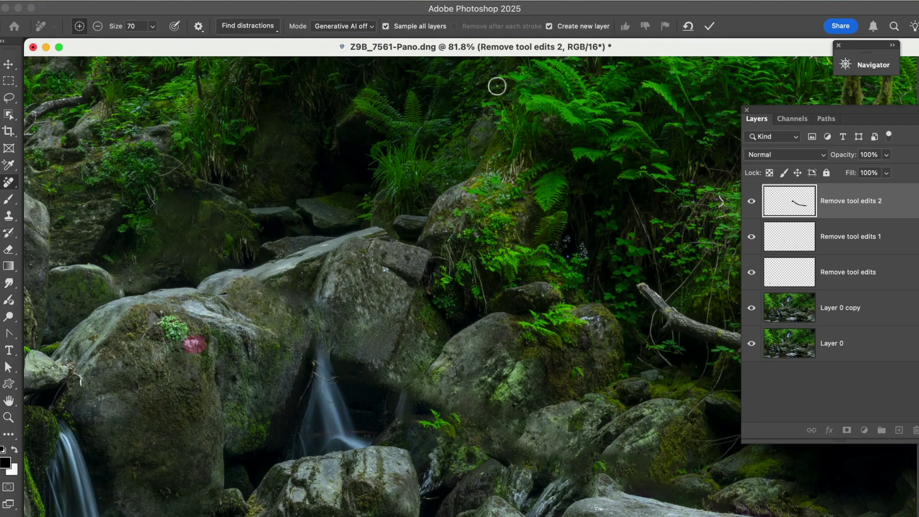
pyautogui.click(709, 26)
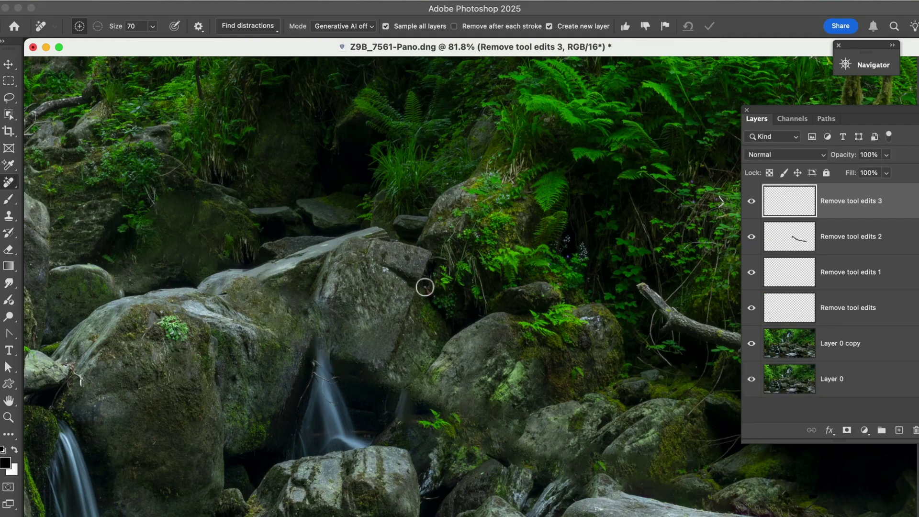
# - Set the Remove Tool brush to 50 and remove the thin diagonal branch and its offshoots beside the upper waterfall
pyautogui.click(8, 417)
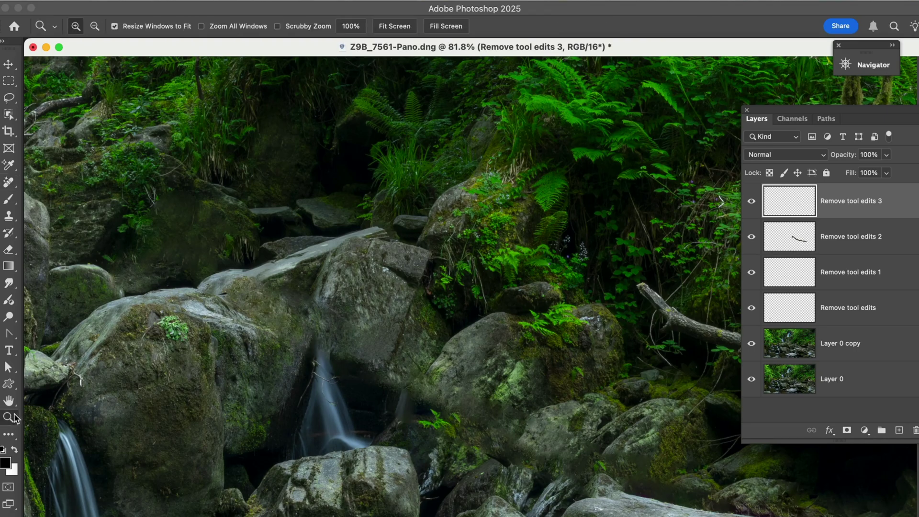
pyautogui.keyDown('alt'); pyautogui.click(265, 410); pyautogui.keyUp('alt')
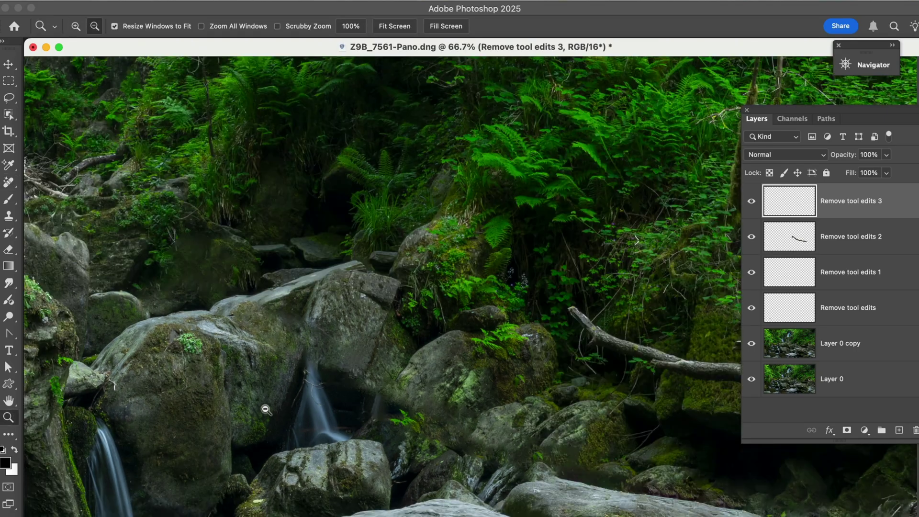
pyautogui.keyDown('alt'); pyautogui.click(266, 410); pyautogui.keyUp('alt')
pyautogui.keyDown('alt'); pyautogui.click(266, 410); pyautogui.keyUp('alt')
pyautogui.keyDown('alt'); pyautogui.click(266, 410); pyautogui.keyUp('alt')
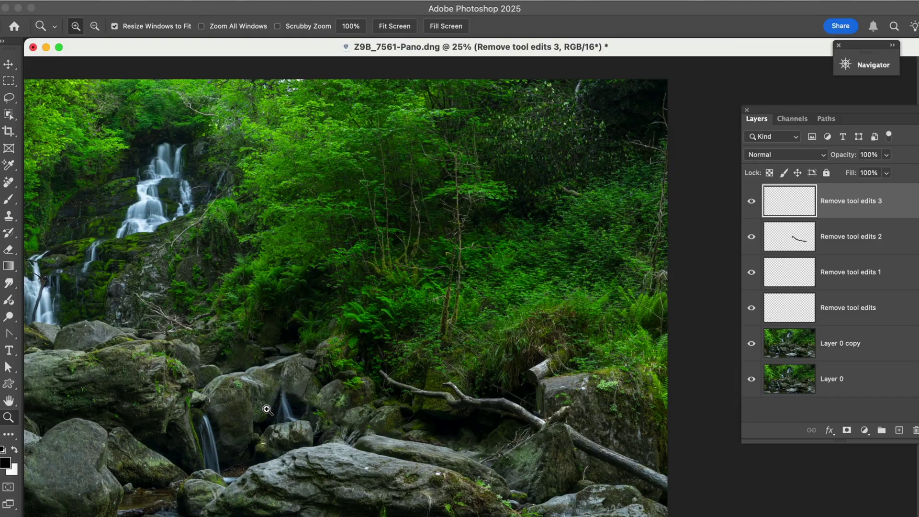
pyautogui.moveTo(374, 401); pyautogui.dragTo(477, 293)
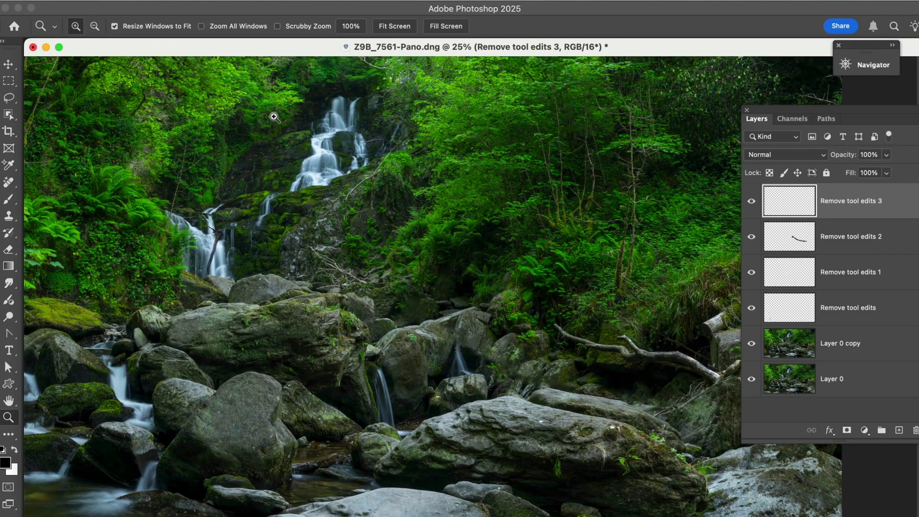
pyautogui.moveTo(235, 104); pyautogui.dragTo(466, 290)
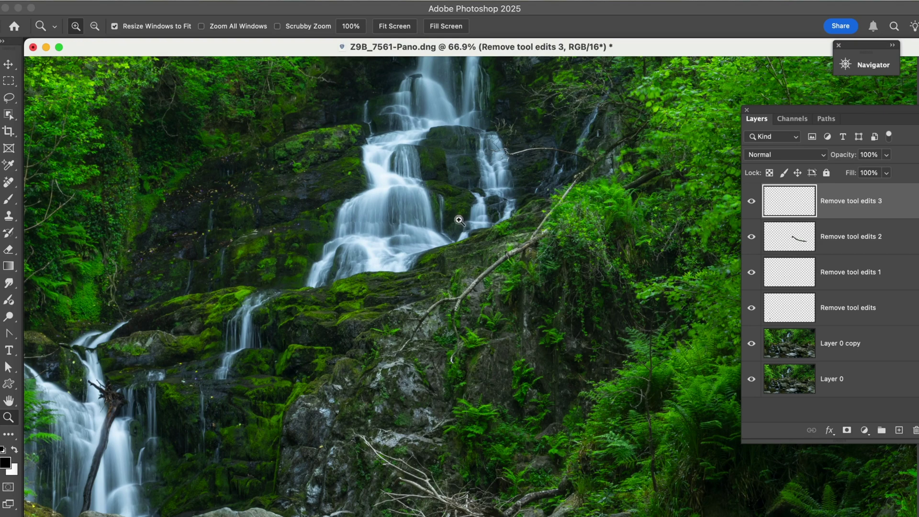
pyautogui.click(8, 182)
pyautogui.press('[')
pyautogui.press('[')
pyautogui.moveTo(600, 159)
pyautogui.mouseDown()
pyautogui.moveTo(531, 240)
pyautogui.moveTo(456, 300)
pyautogui.moveTo(452, 349)
pyautogui.moveTo(453, 312)
pyautogui.moveTo(406, 337)
pyautogui.moveTo(591, 156)
pyautogui.moveTo(534, 146)
pyautogui.moveTo(513, 152)
pyautogui.moveTo(577, 156)
pyautogui.moveTo(512, 148)
pyautogui.moveTo(512, 131)
pyautogui.moveTo(503, 146)
pyautogui.moveTo(504, 126)
pyautogui.mouseUp()
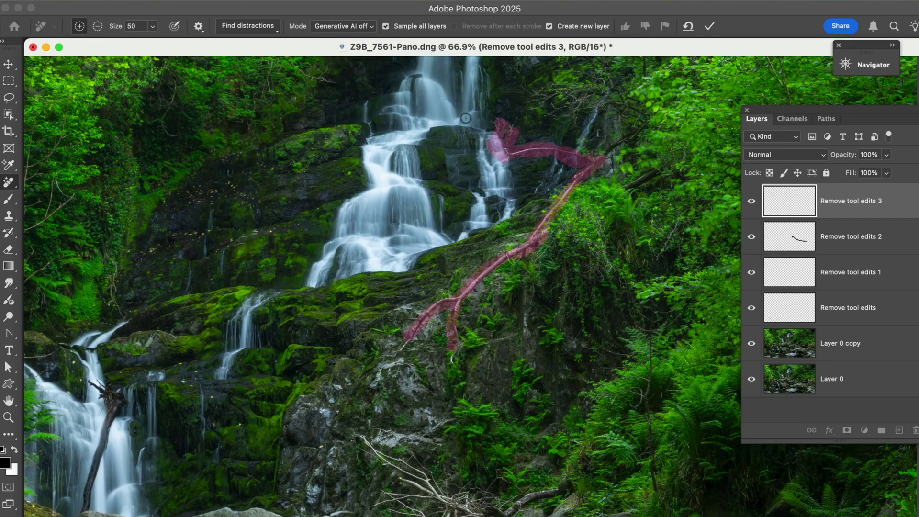
pyautogui.moveTo(417, 330); pyautogui.dragTo(395, 355)
pyautogui.click(711, 27)
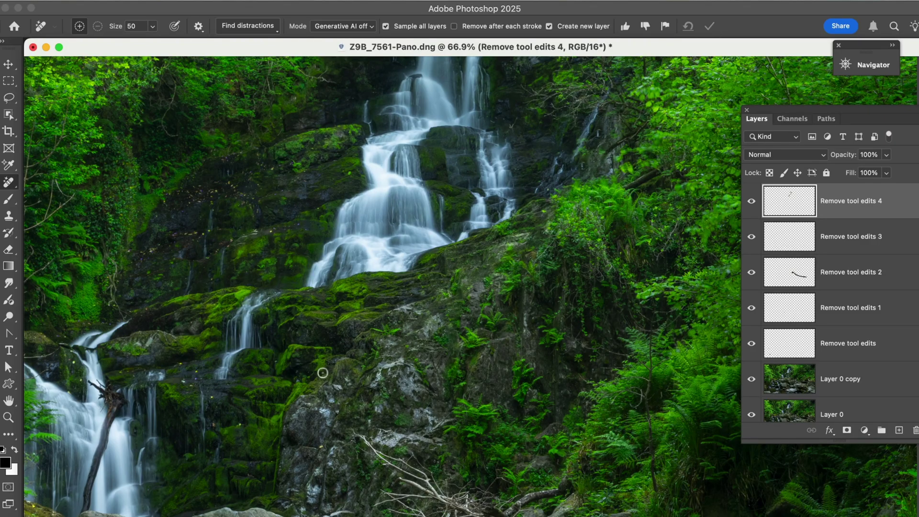
# - Enlarge the Remove Tool brush to 90 and remove the dead trunk standing in the lower-left waterfall
pyautogui.moveTo(324, 362); pyautogui.dragTo(642, 190)
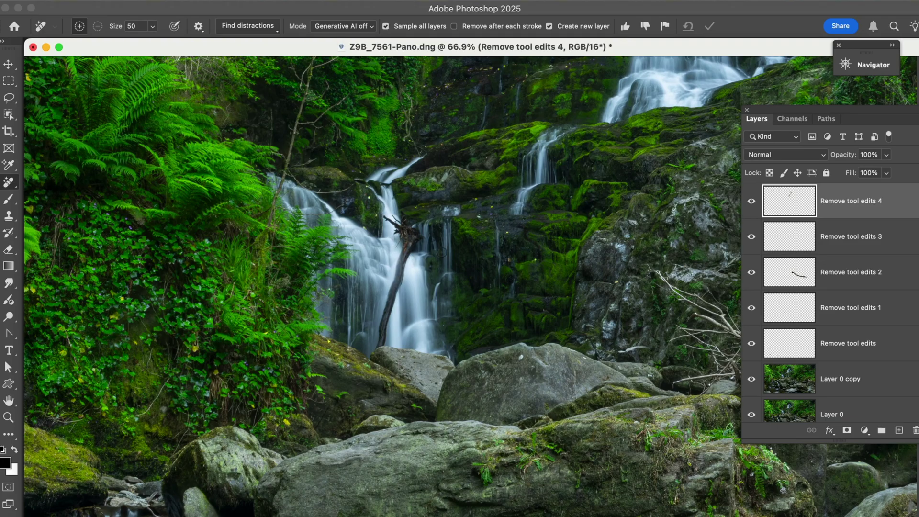
pyautogui.press(']')
pyautogui.moveTo(418, 236)
pyautogui.mouseDown()
pyautogui.moveTo(389, 221)
pyautogui.moveTo(411, 246)
pyautogui.moveTo(380, 339)
pyautogui.mouseUp()
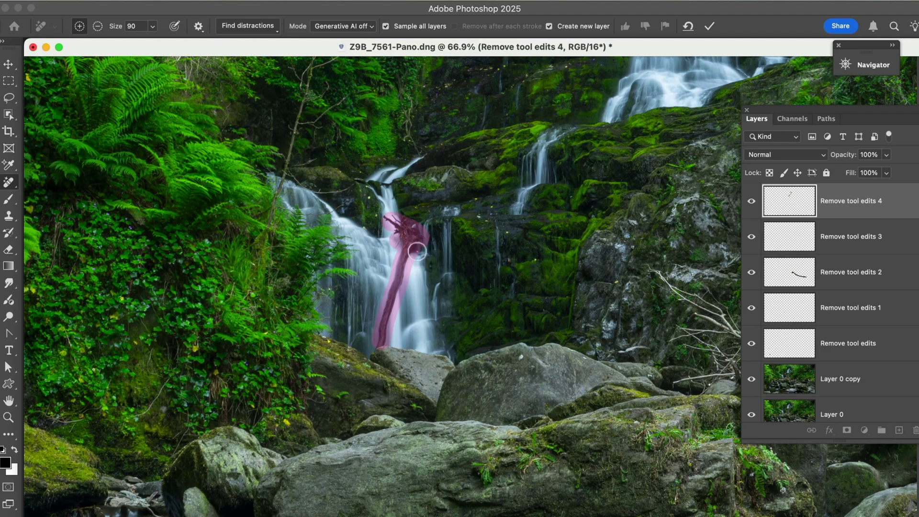
pyautogui.click(710, 27)
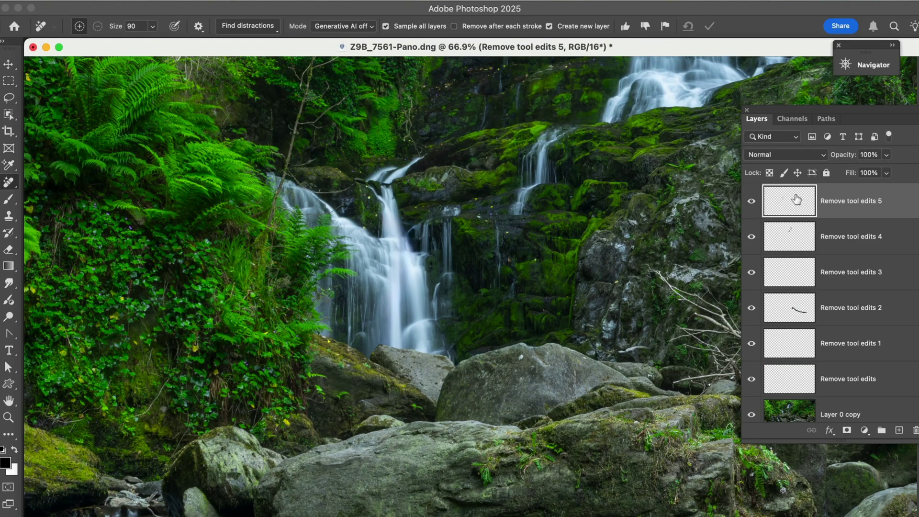
# - Toggle the visibility of the trunk-removal layer to compare the waterfall before and after
pyautogui.click(749, 205)
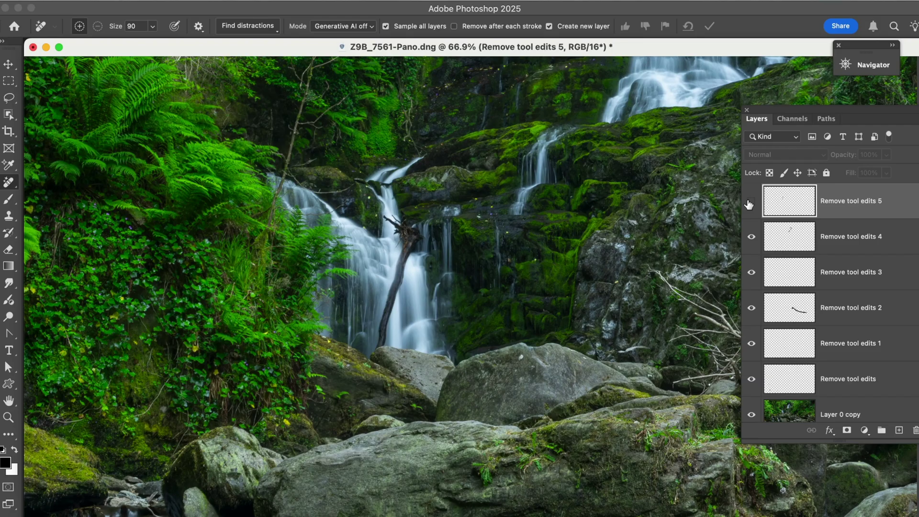
pyautogui.click(749, 204)
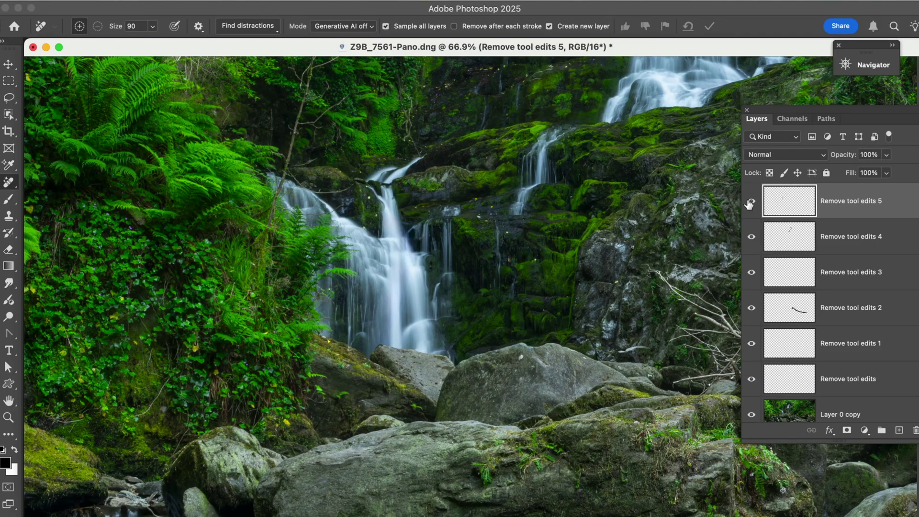
pyautogui.click(749, 204)
pyautogui.click(749, 204)
# - Paint over the pale bare twigs behind the large mossy boulder with the Remove Tool at size 90 and apply the removal
pyautogui.scroll(10, 517, 272)
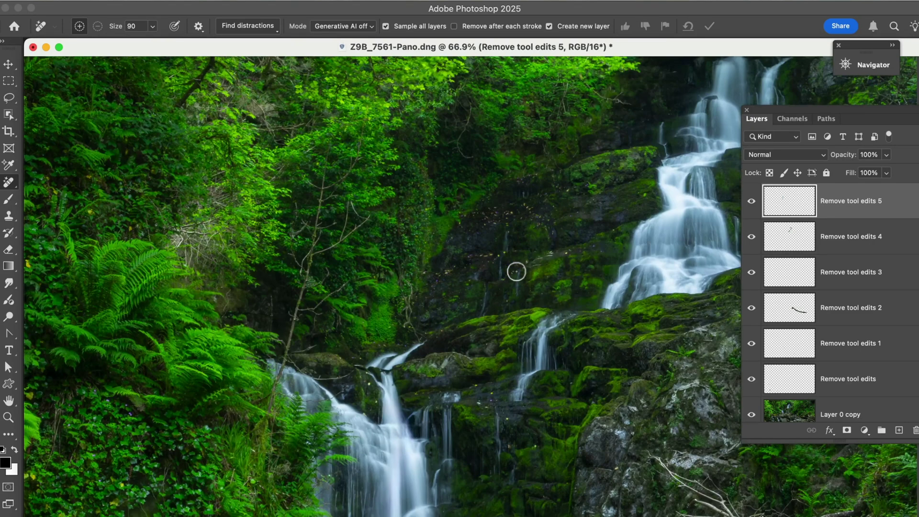
pyautogui.scroll(-6, 516, 272)
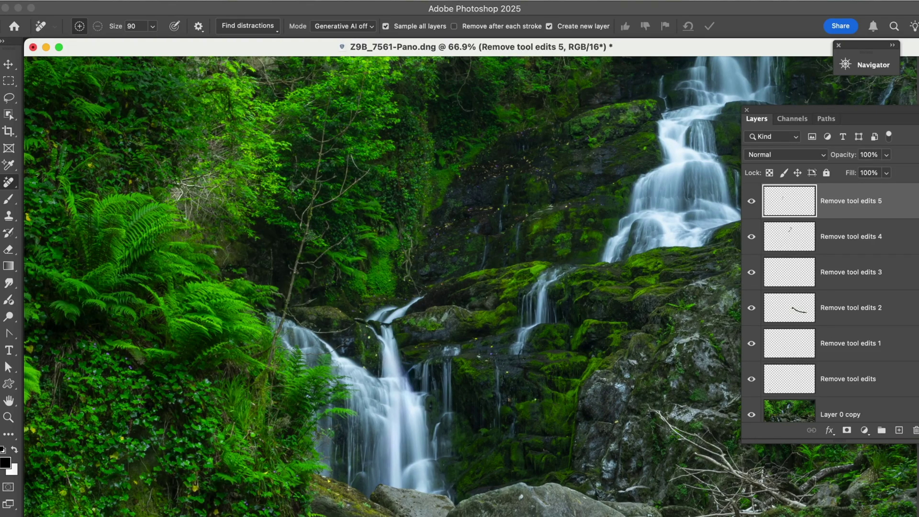
pyautogui.moveTo(523, 354); pyautogui.dragTo(377, 260)
pyautogui.moveTo(473, 344); pyautogui.dragTo(392, 277)
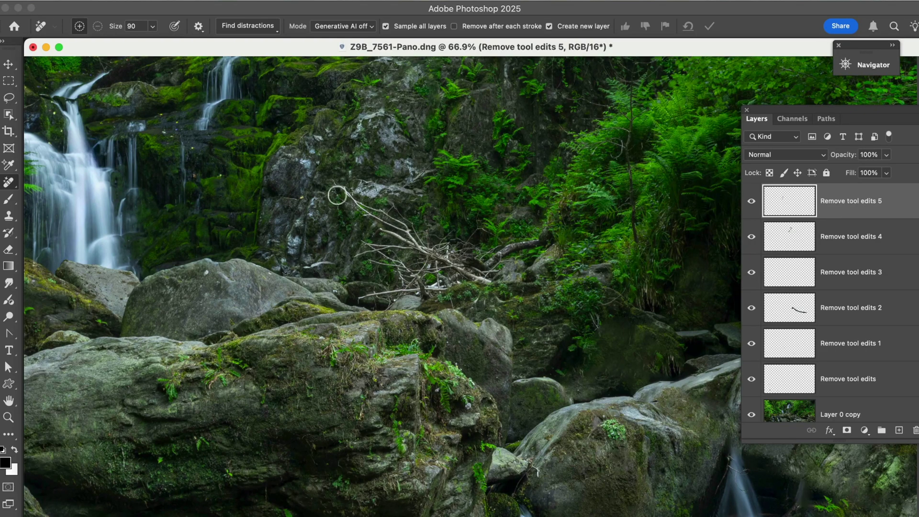
pyautogui.moveTo(489, 279)
pyautogui.mouseDown()
pyautogui.moveTo(428, 254)
pyautogui.moveTo(340, 184)
pyautogui.mouseUp()
pyautogui.moveTo(405, 221)
pyautogui.mouseDown()
pyautogui.moveTo(415, 245)
pyautogui.moveTo(392, 237)
pyautogui.moveTo(400, 246)
pyautogui.moveTo(364, 255)
pyautogui.moveTo(417, 283)
pyautogui.moveTo(369, 292)
pyautogui.moveTo(449, 277)
pyautogui.mouseUp()
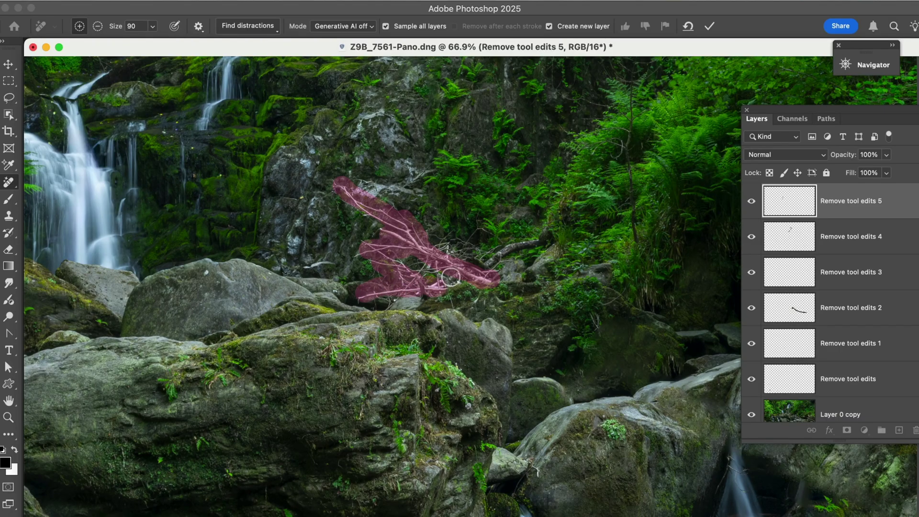
pyautogui.click(712, 30)
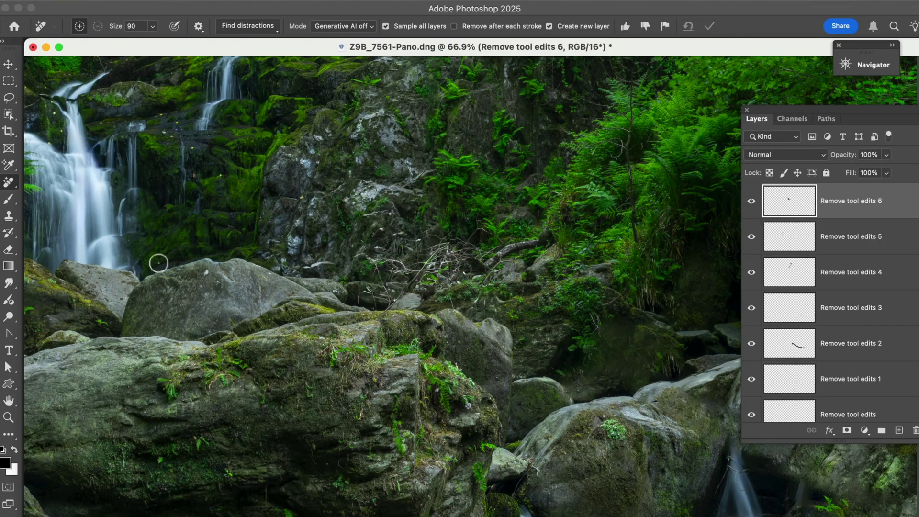
# - Retouch the leftover twig fragment on the rock face above the twig pile with the Clone Stamp at brush size 30
pyautogui.click(8, 417)
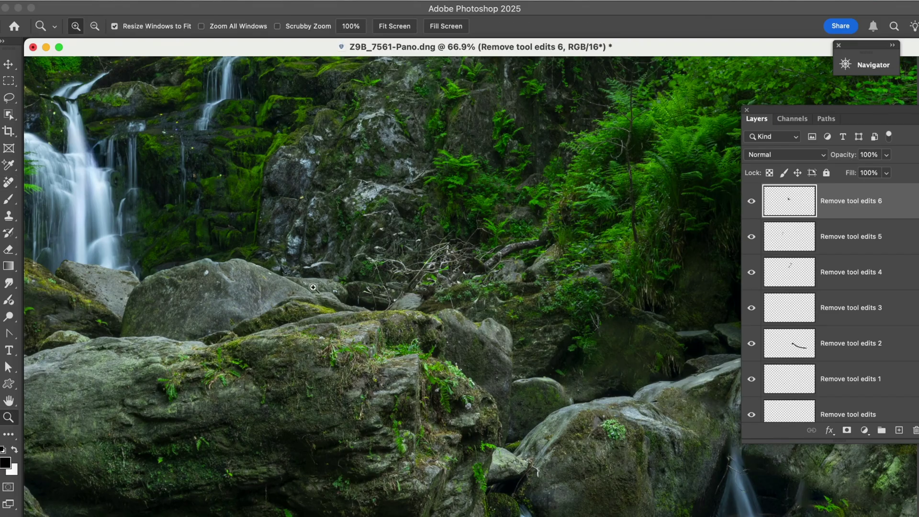
pyautogui.moveTo(324, 187); pyautogui.dragTo(501, 362)
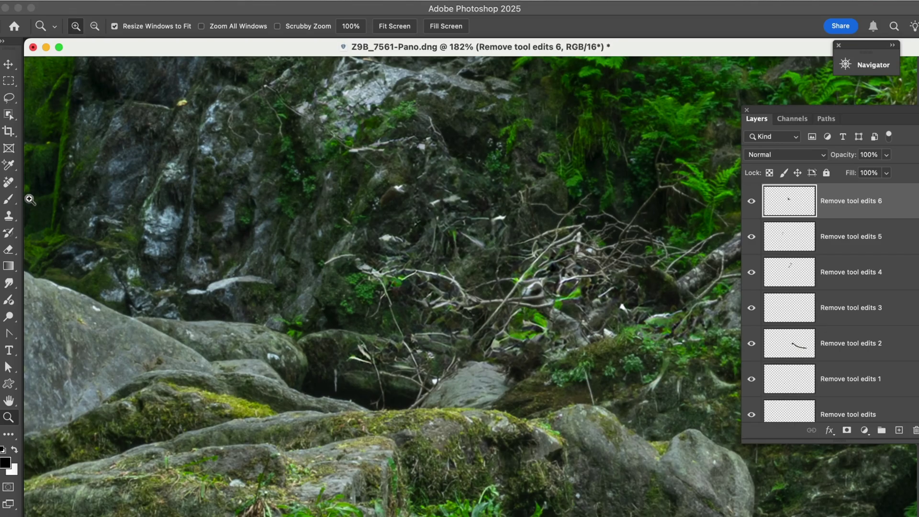
pyautogui.click(8, 215)
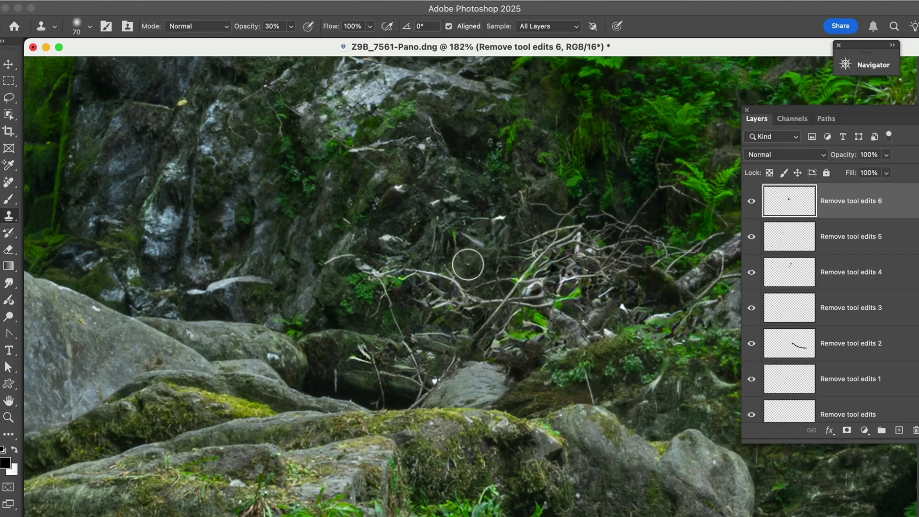
pyautogui.press('[')
pyautogui.press('[')
pyautogui.press('[')
pyautogui.press('[')
pyautogui.press('[')
pyautogui.press('[')
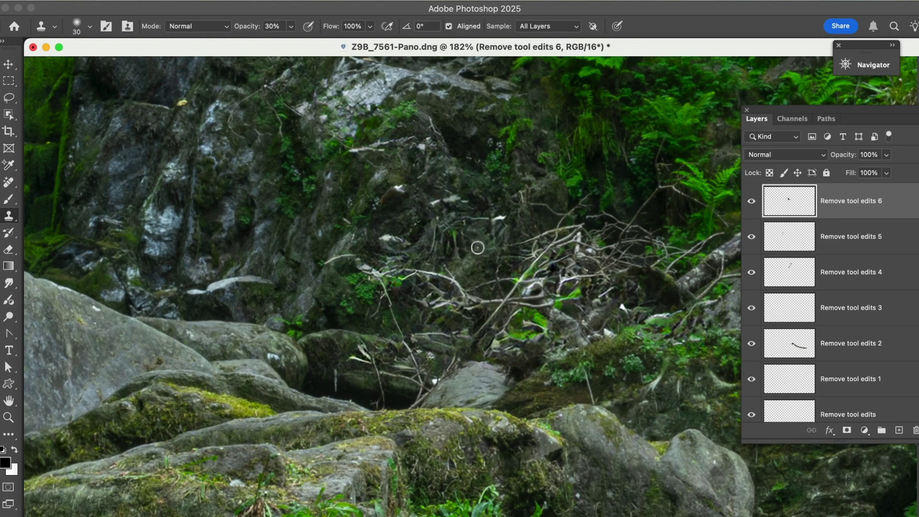
pyautogui.moveTo(370, 150); pyautogui.dragTo(360, 151)
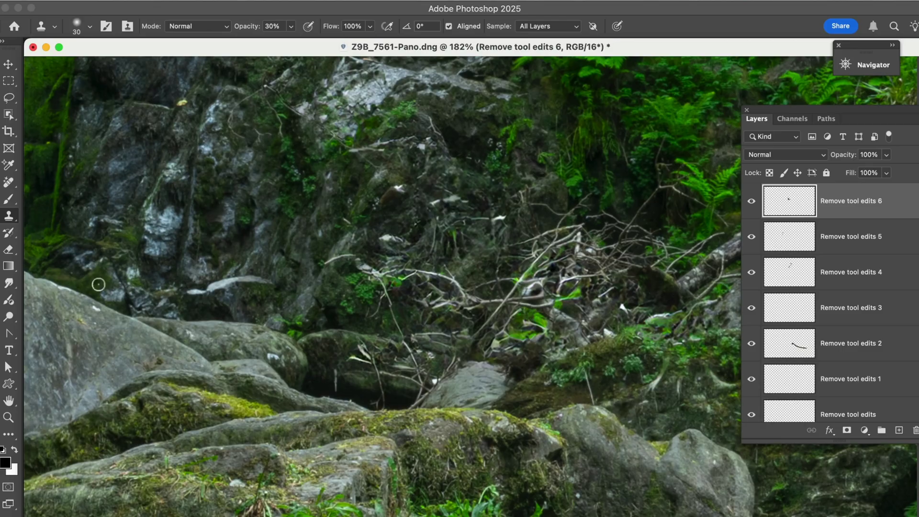
# - Paint over the thin branch between the rocks in the photo's lower-right corner with the Remove Tool at size 175 and apply the removal
pyautogui.click(9, 417)
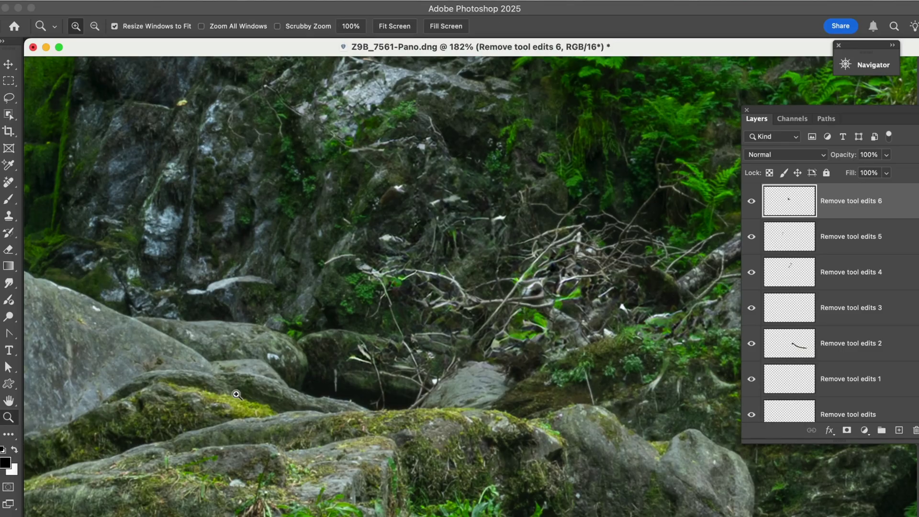
pyautogui.keyDown('alt'); pyautogui.click(237, 393); pyautogui.keyUp('alt')
pyautogui.keyDown('alt'); pyautogui.click(237, 393); pyautogui.keyUp('alt')
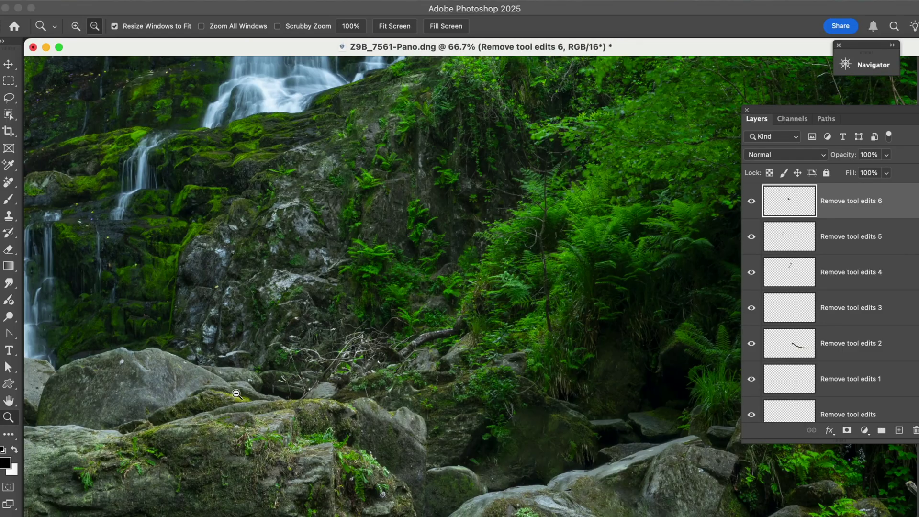
pyautogui.keyDown('alt'); pyautogui.click(237, 393); pyautogui.keyUp('alt')
pyautogui.keyDown('alt'); pyautogui.click(236, 394); pyautogui.keyUp('alt')
pyautogui.keyDown('alt'); pyautogui.click(236, 394); pyautogui.keyUp('alt')
pyautogui.keyDown('alt'); pyautogui.click(236, 394); pyautogui.keyUp('alt')
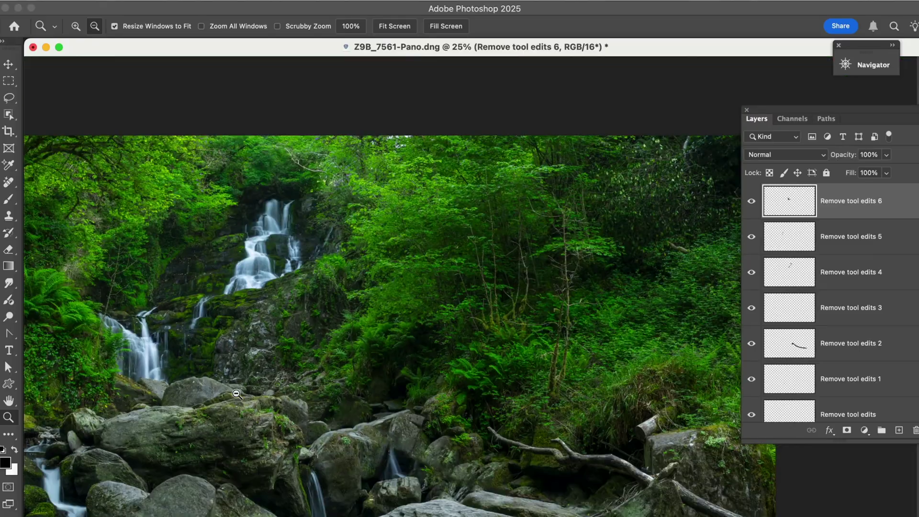
pyautogui.keyDown('alt'); pyautogui.click(236, 394); pyautogui.keyUp('alt')
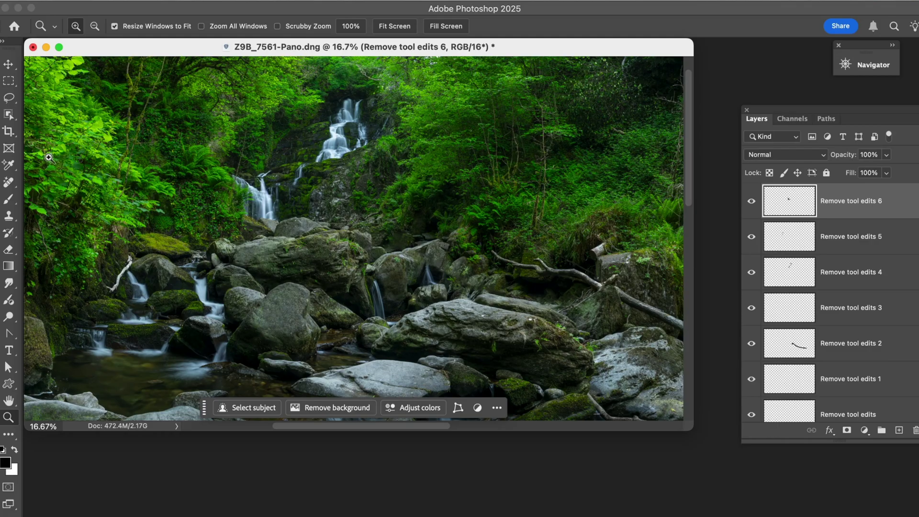
pyautogui.click(10, 182)
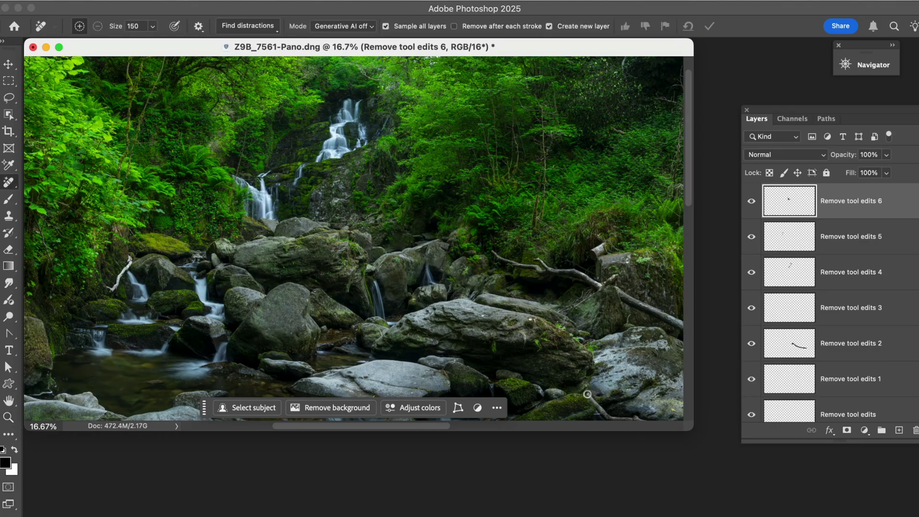
pyautogui.moveTo(589, 399); pyautogui.dragTo(641, 423)
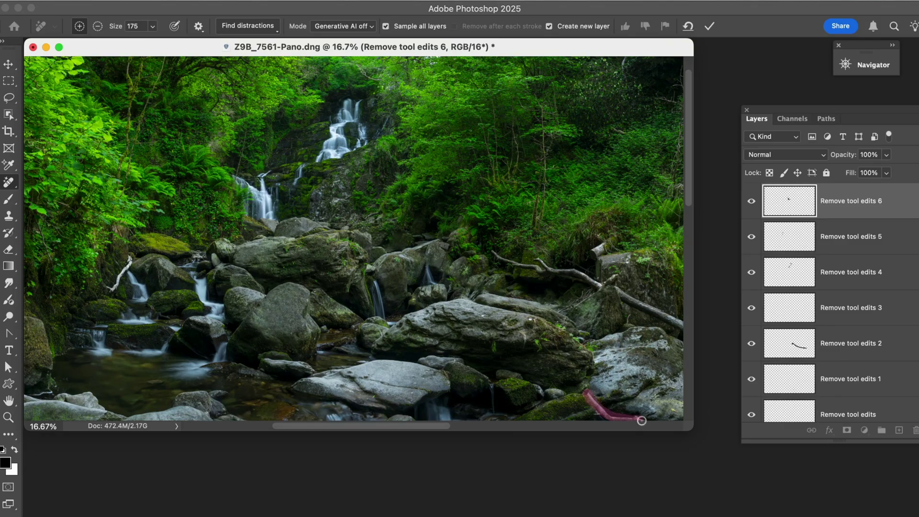
pyautogui.click(714, 28)
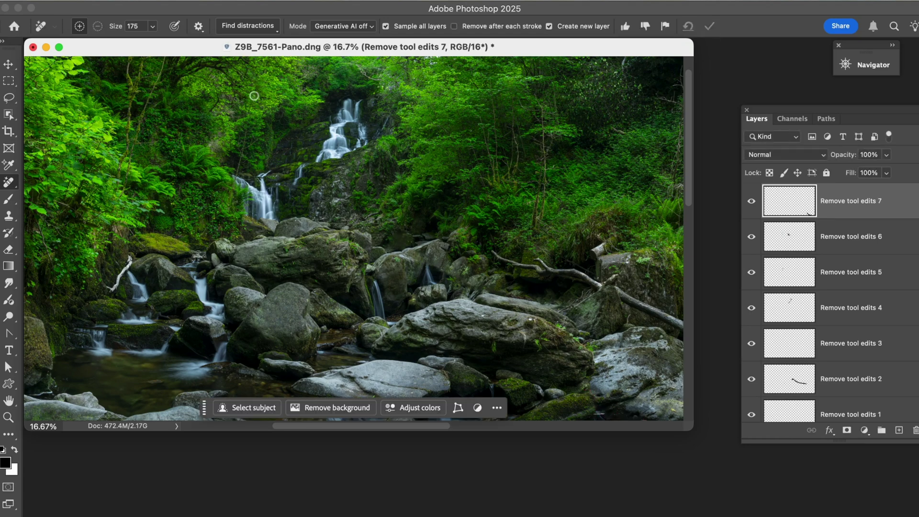
# - Create a new layer above the removal layers and stamp all visible layers into it
pyautogui.moveTo(147, 46); pyautogui.dragTo(178, 73)
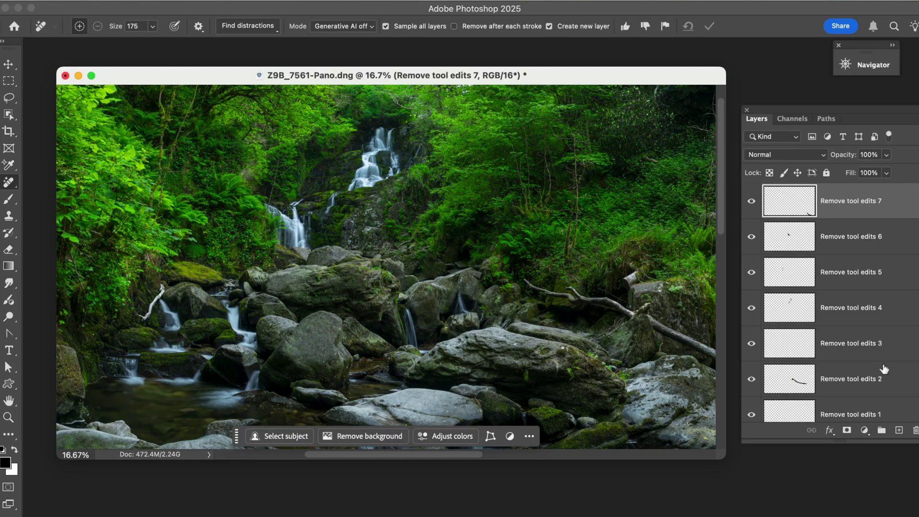
pyautogui.click(898, 430)
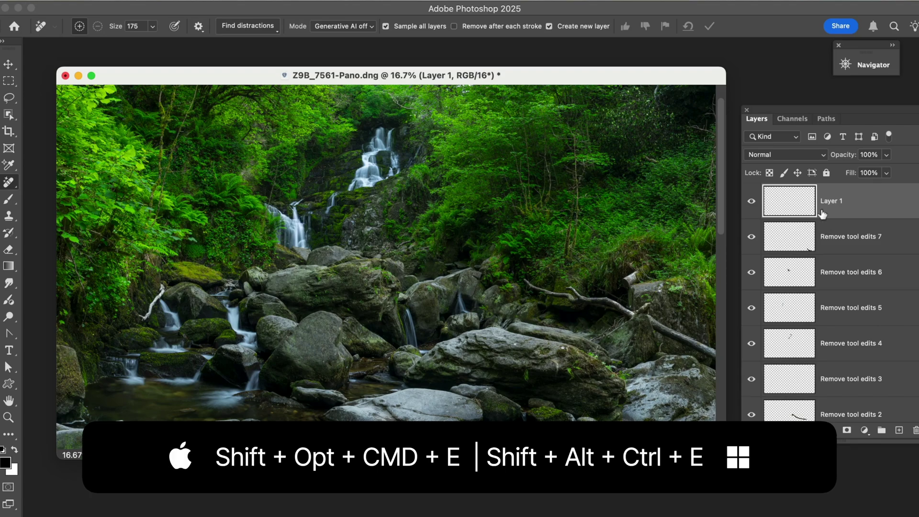
pyautogui.press('shift+alt+super+e')
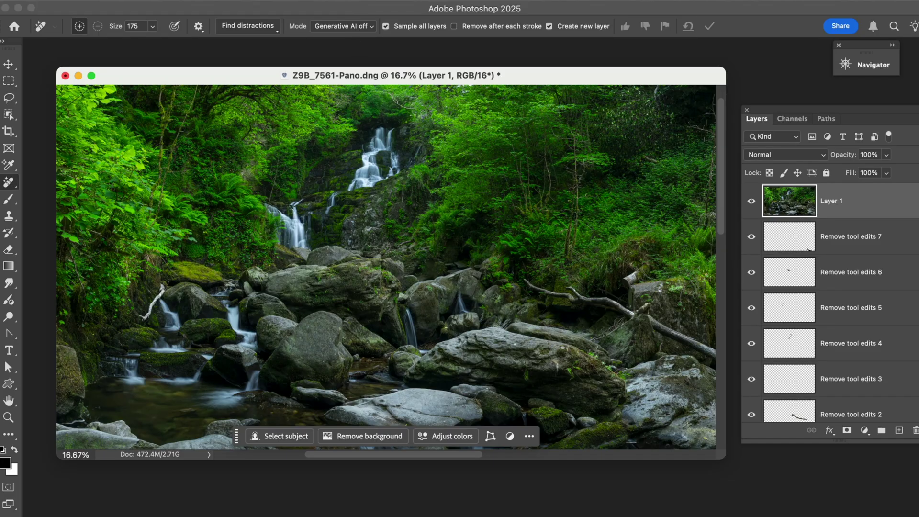
# - Sharpen the merged layer with Topaz Sharpen AI using the Too Soft - Normal model and rename the layer Sharpen
pyautogui.click(355, 8)
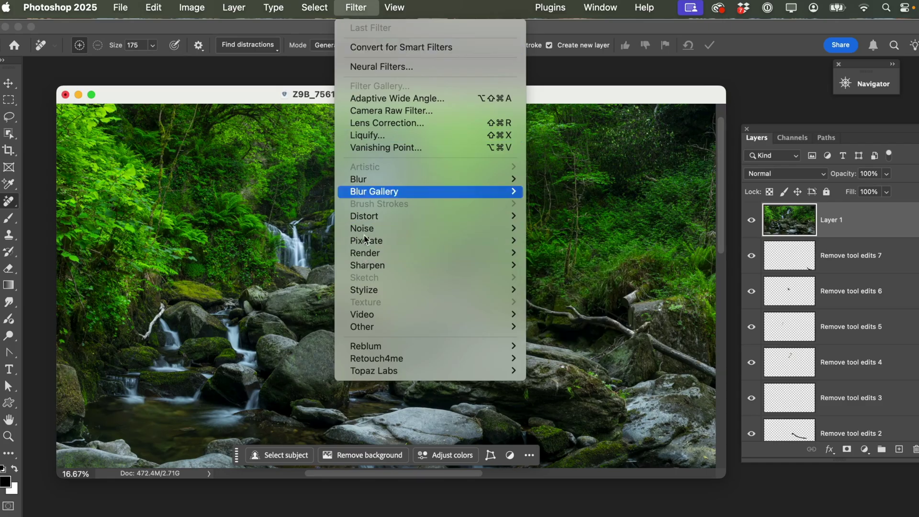
pyautogui.moveTo(372, 371)
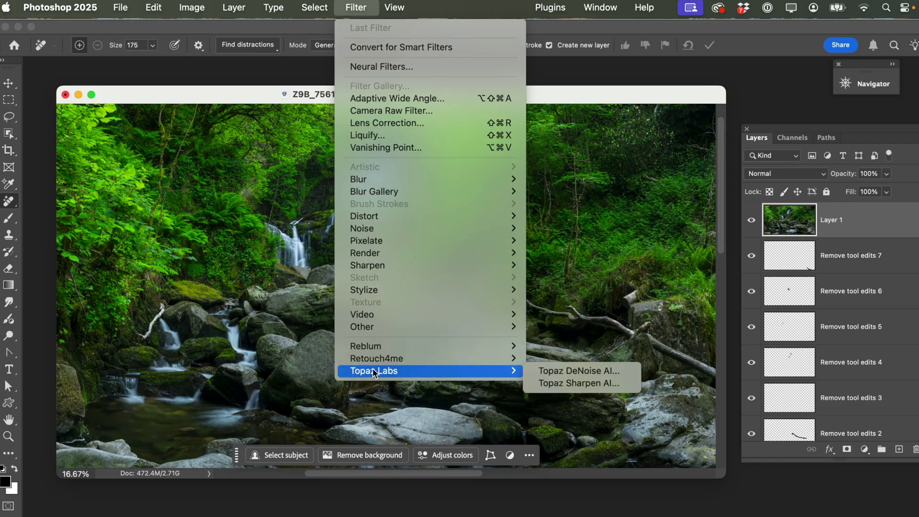
pyautogui.click(530, 386)
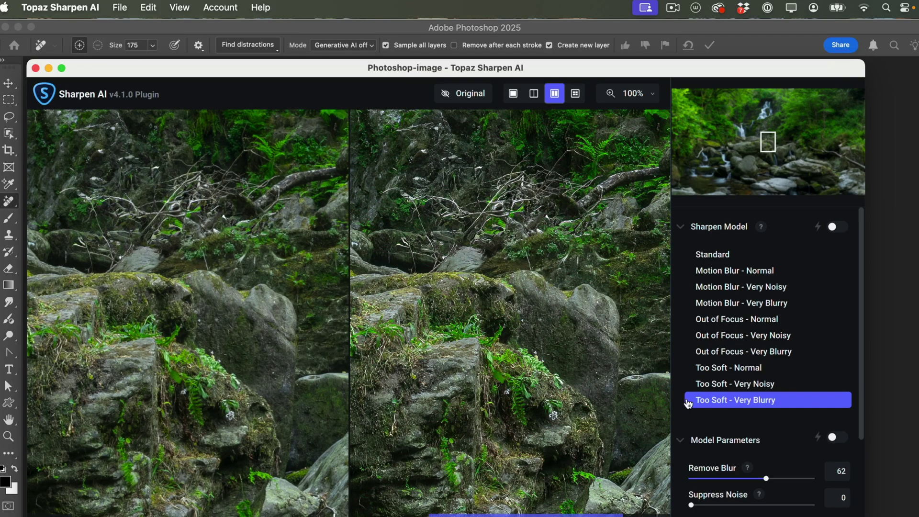
pyautogui.click(713, 371)
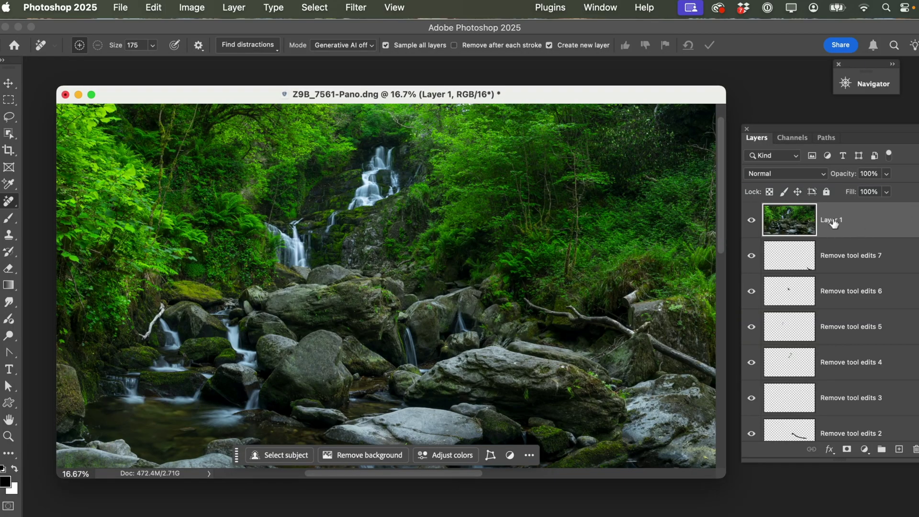
pyautogui.doubleClick(831, 221)
pyautogui.write('Sharpen')
# - Fit the whole photo inside an enlarged document window at 12.5% and duplicate the Sharpen layer
pyautogui.moveTo(721, 479); pyautogui.dragTo(732, 501)
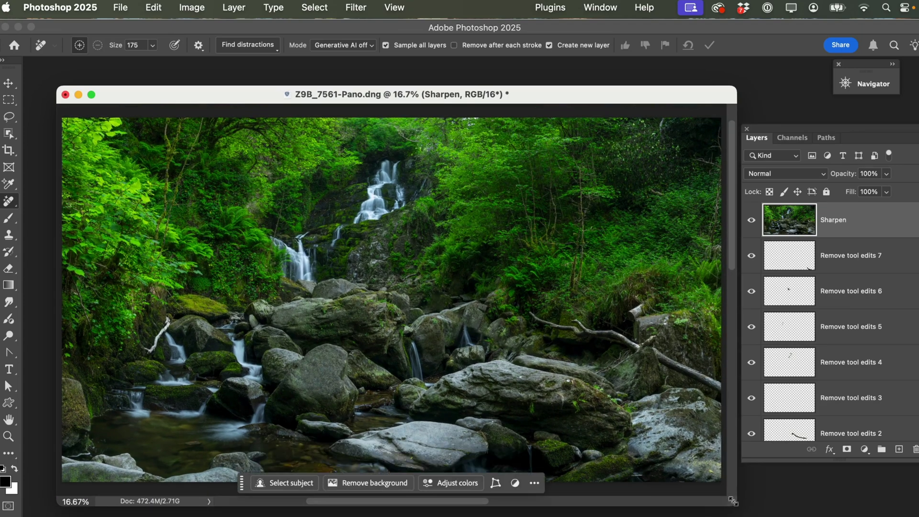
pyautogui.press('super+minus')
pyautogui.press('super+minus')
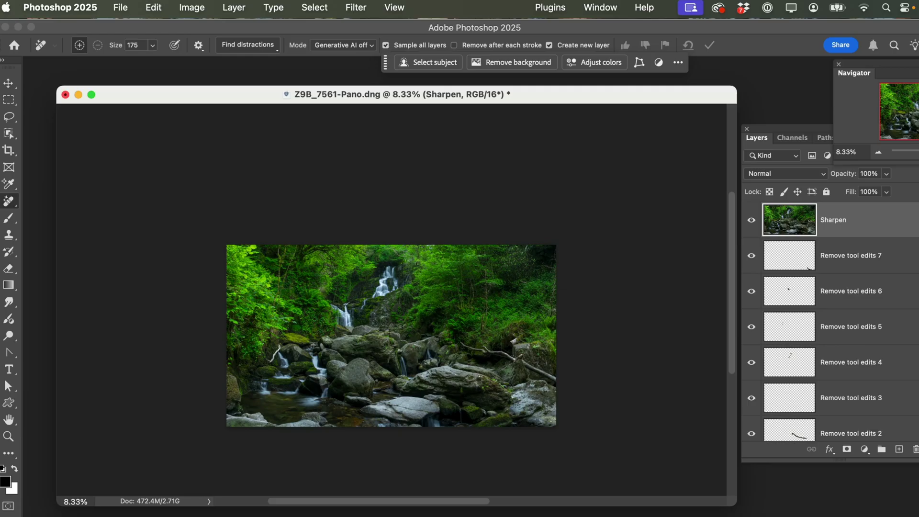
pyautogui.click(7, 438)
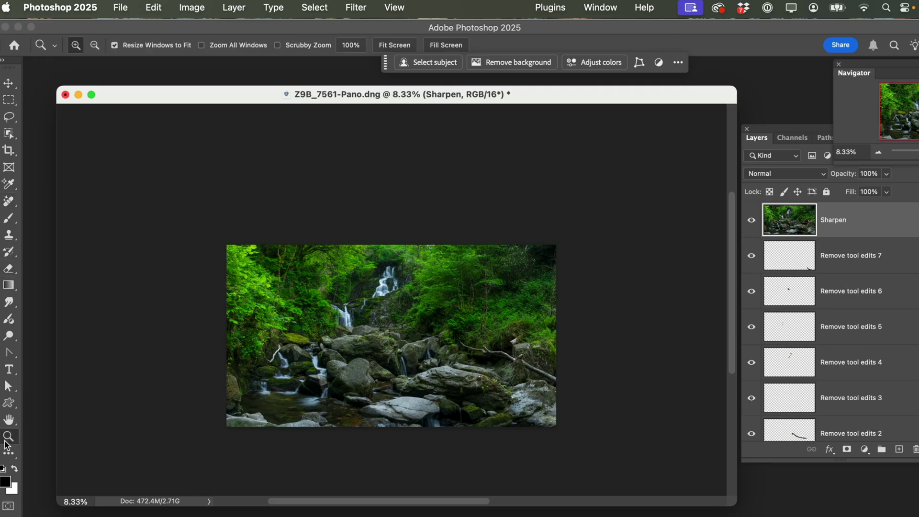
pyautogui.click(322, 374)
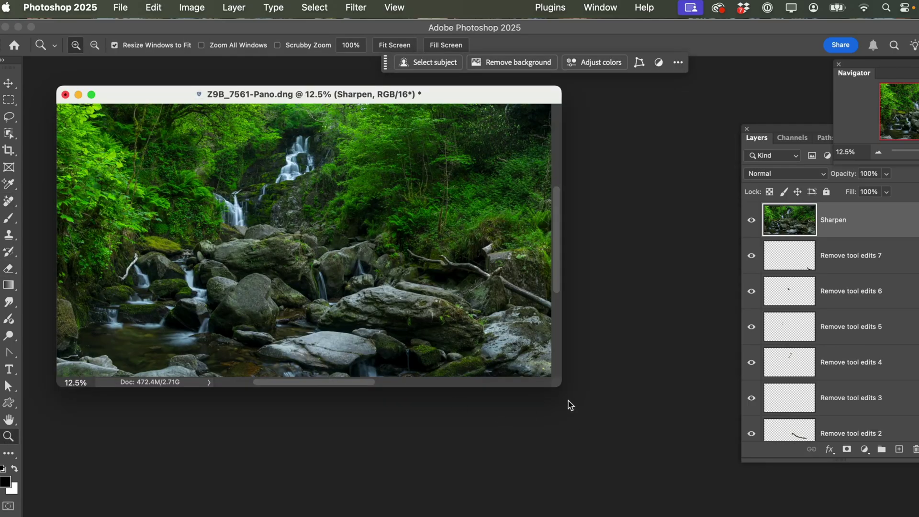
pyautogui.moveTo(555, 384); pyautogui.dragTo(661, 508)
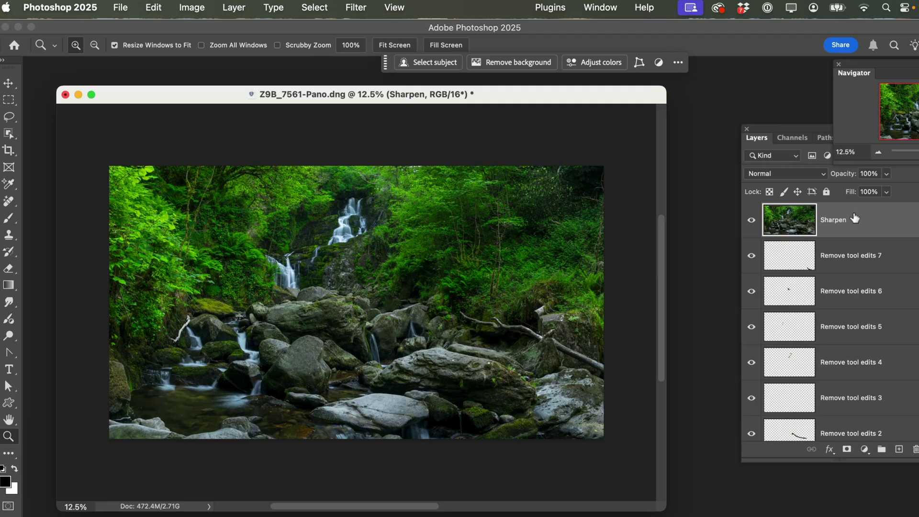
pyautogui.press('super+j')
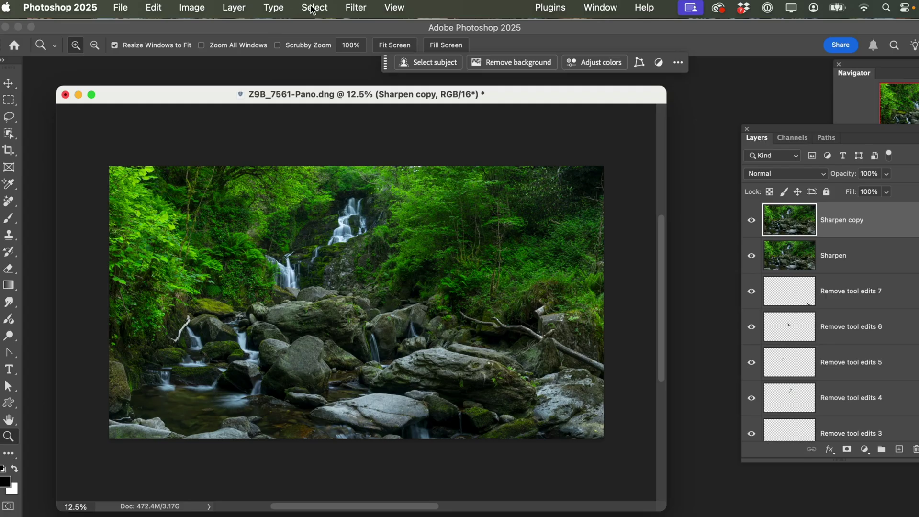
# - Apply a Gaussian Blur with a 30.3-pixel radius to the Sharpen copy layer and toggle the layer's visibility to compare
pyautogui.click(354, 7)
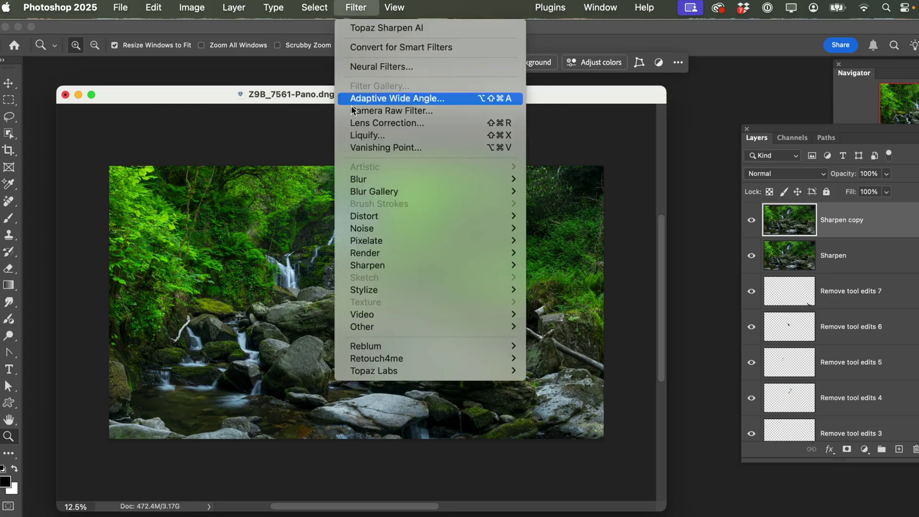
pyautogui.moveTo(353, 181)
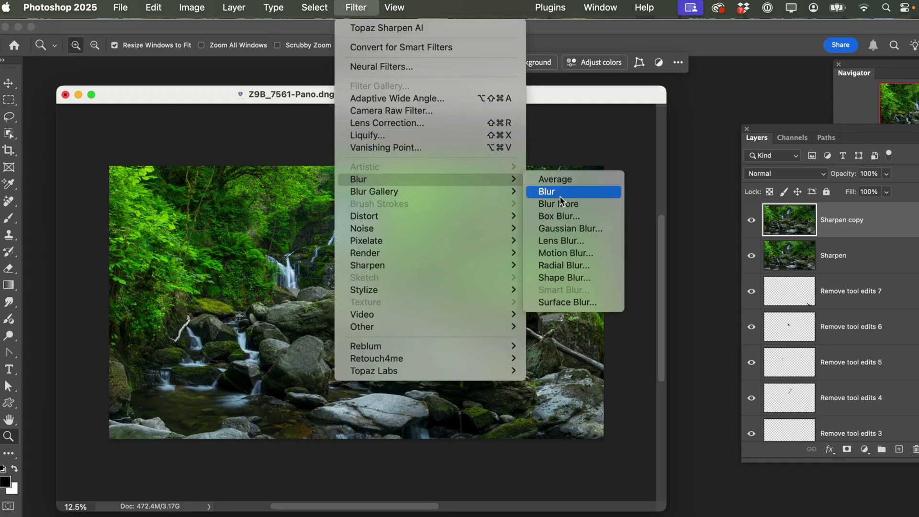
pyautogui.click(561, 228)
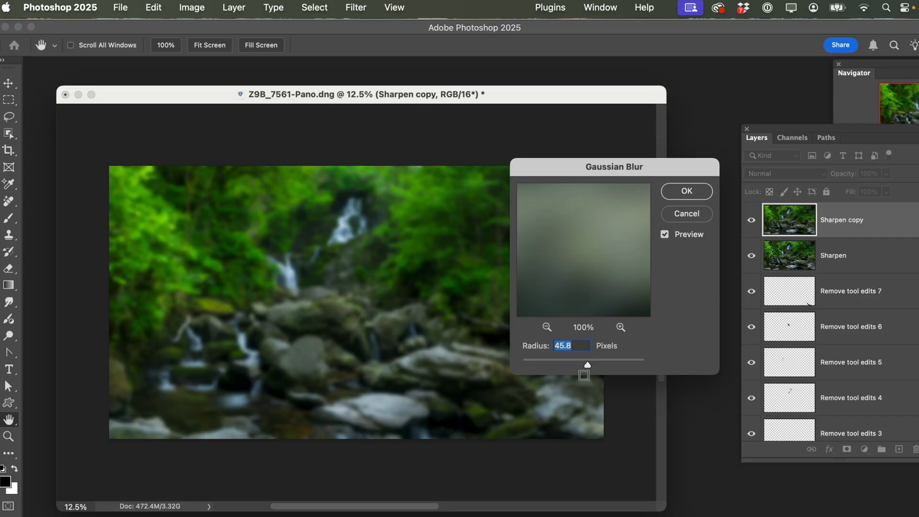
pyautogui.moveTo(588, 368); pyautogui.dragTo(580, 367)
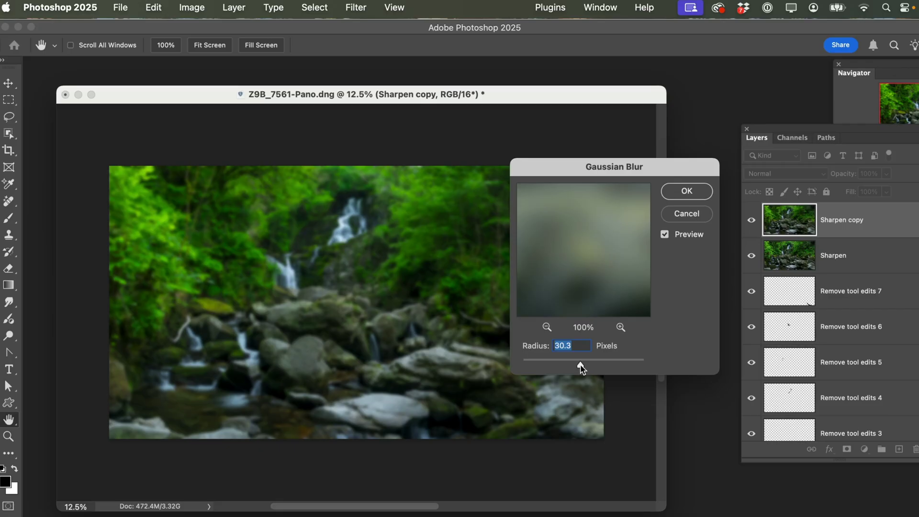
pyautogui.click(684, 191)
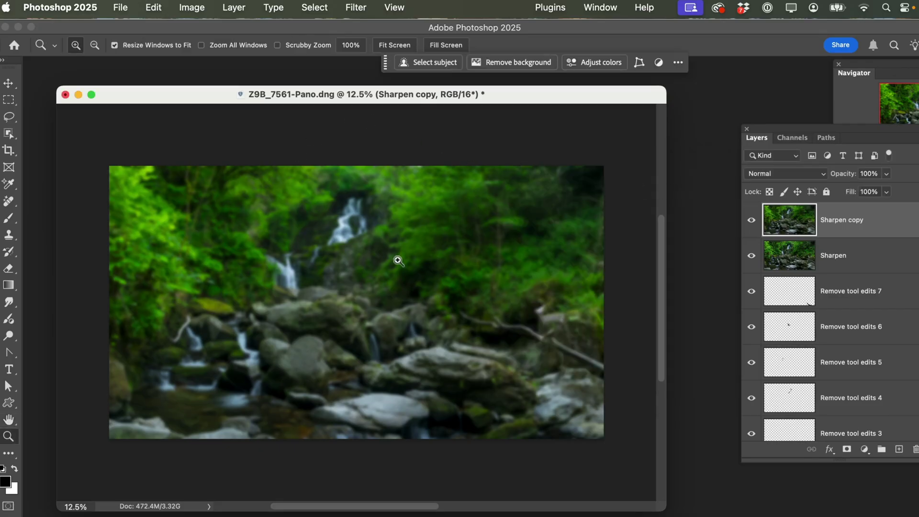
pyautogui.click(751, 222)
pyautogui.click(751, 223)
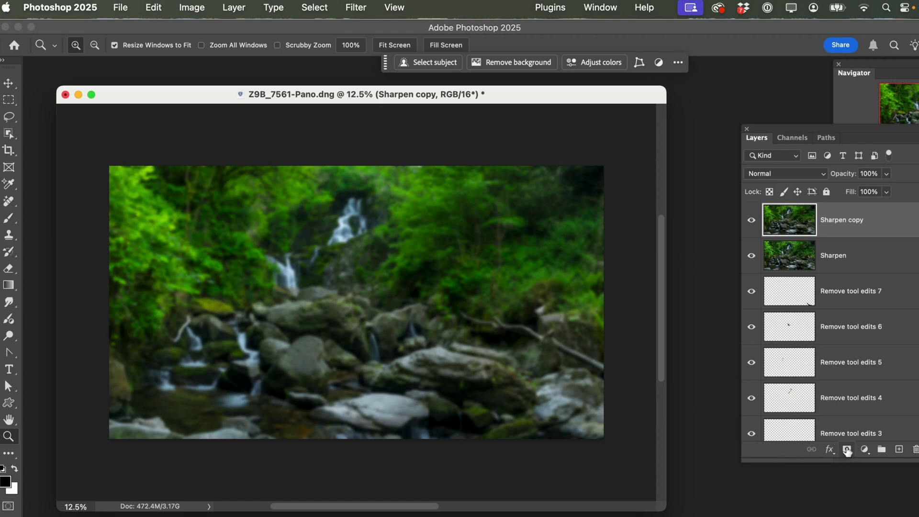
# - Add a white layer mask to the blurred Sharpen copy layer and ready the Brush tool with black as foreground color
pyautogui.click(847, 450)
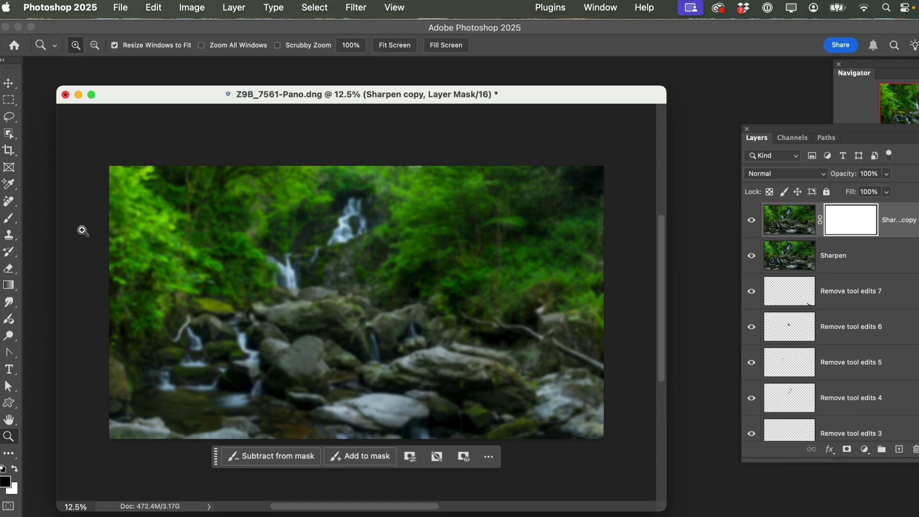
pyautogui.click(5, 220)
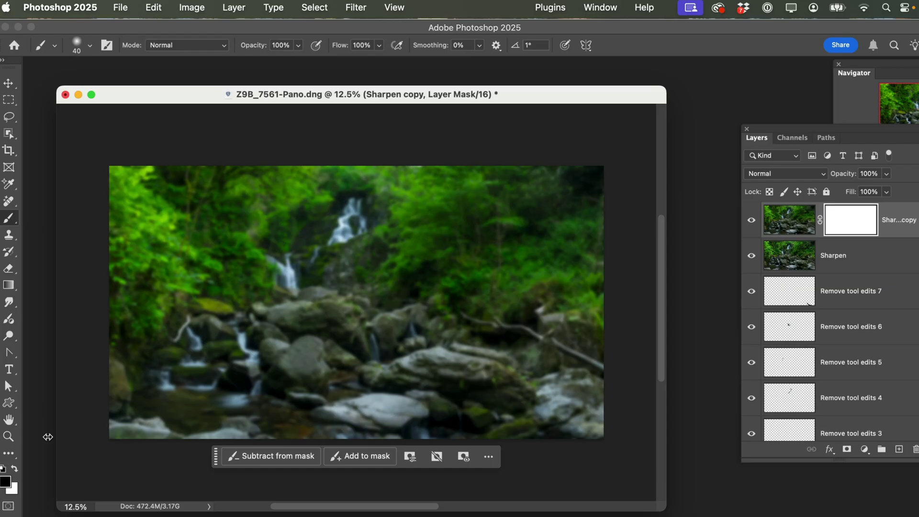
pyautogui.click(5, 482)
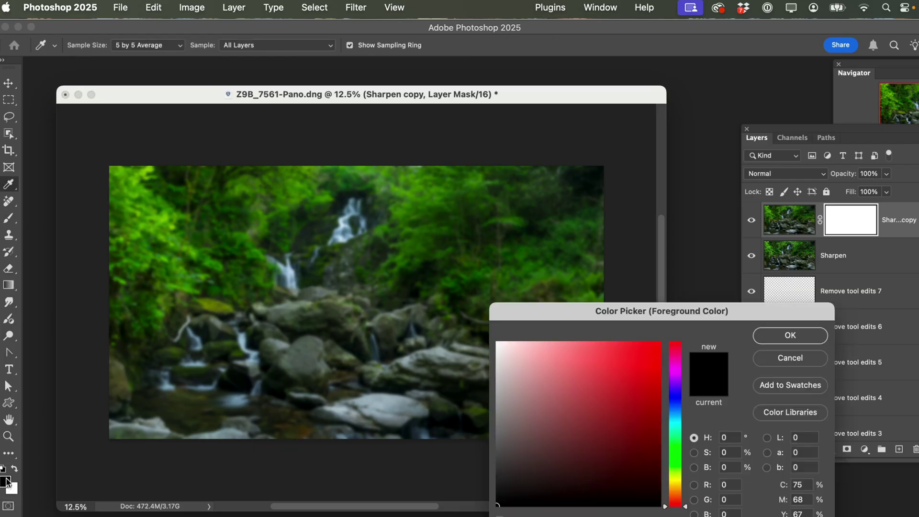
pyautogui.click(771, 341)
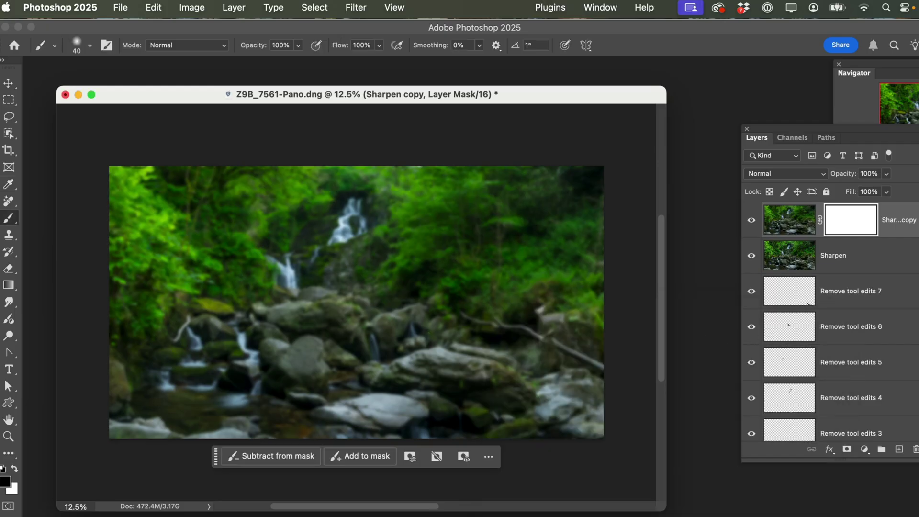
# - Enlarge the brush to 1600 and paint black on the mask over the waterfall, boulders and stream to hide the blur there
pyautogui.press(']')
pyautogui.press(']')
pyautogui.press(']')
pyautogui.press(']')
pyautogui.press(']')
pyautogui.press(']')
pyautogui.press(']')
pyautogui.moveTo(440, 379)
pyautogui.mouseDown()
pyautogui.moveTo(371, 327)
pyautogui.moveTo(354, 222)
pyautogui.moveTo(296, 276)
pyautogui.moveTo(311, 303)
pyautogui.moveTo(352, 324)
pyautogui.moveTo(182, 330)
pyautogui.moveTo(194, 347)
pyautogui.moveTo(216, 315)
pyautogui.moveTo(171, 406)
pyautogui.moveTo(198, 402)
pyautogui.moveTo(306, 432)
pyautogui.moveTo(291, 419)
pyautogui.moveTo(290, 374)
pyautogui.moveTo(326, 359)
pyautogui.moveTo(298, 343)
pyautogui.moveTo(284, 384)
pyautogui.moveTo(330, 388)
pyautogui.moveTo(376, 368)
pyautogui.moveTo(320, 408)
pyautogui.moveTo(401, 408)
pyautogui.moveTo(435, 394)
pyautogui.moveTo(508, 426)
pyautogui.moveTo(506, 390)
pyautogui.moveTo(417, 358)
pyautogui.moveTo(409, 326)
pyautogui.moveTo(384, 314)
pyautogui.moveTo(376, 294)
pyautogui.moveTo(339, 282)
pyautogui.moveTo(395, 319)
pyautogui.moveTo(330, 256)
pyautogui.moveTo(359, 217)
pyautogui.mouseUp()
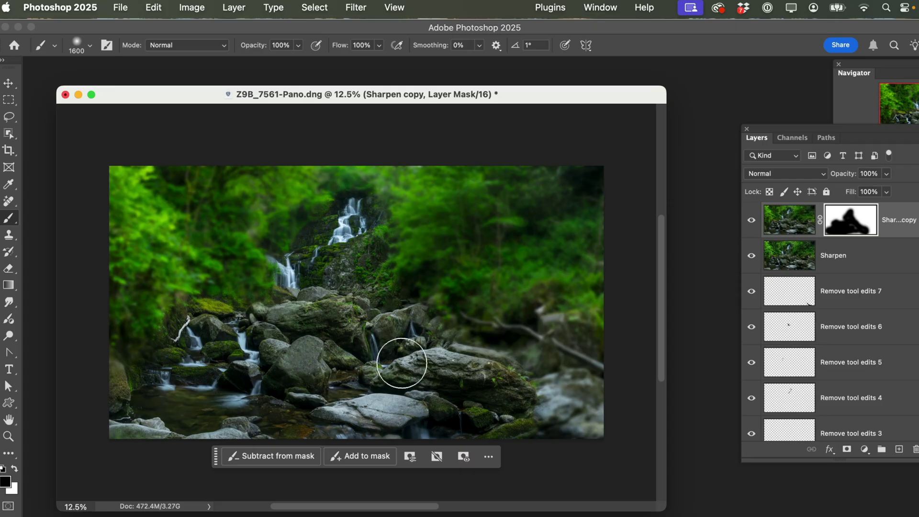
pyautogui.moveTo(319, 435); pyautogui.dragTo(511, 429)
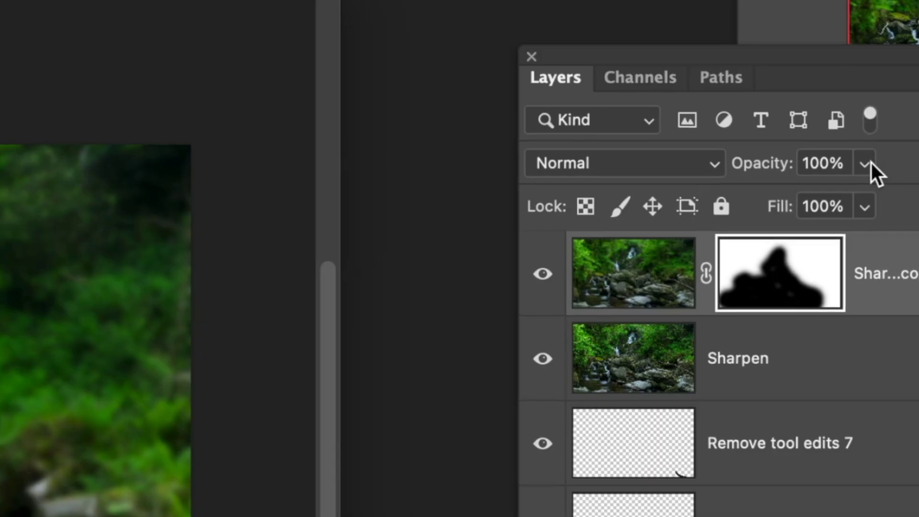
# - Lower the opacity of the masked blur layer to 38%
pyautogui.click(865, 164)
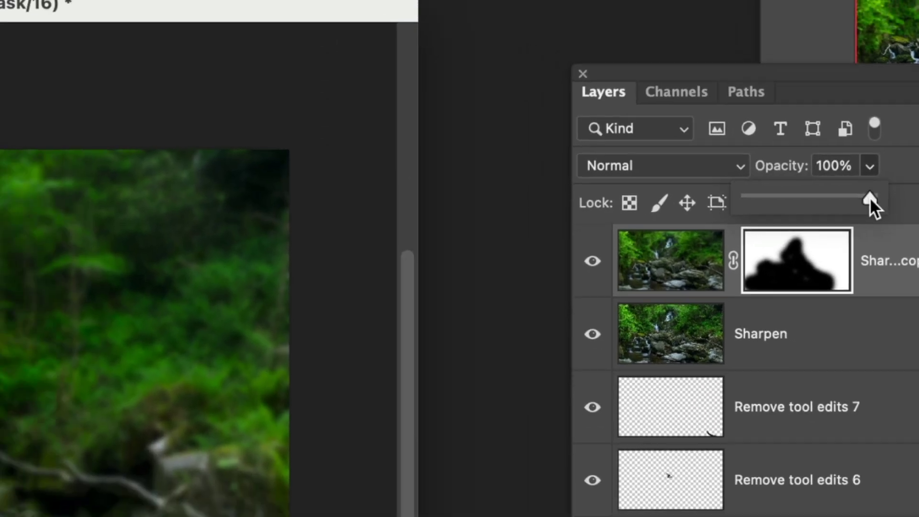
pyautogui.moveTo(864, 199); pyautogui.dragTo(716, 198)
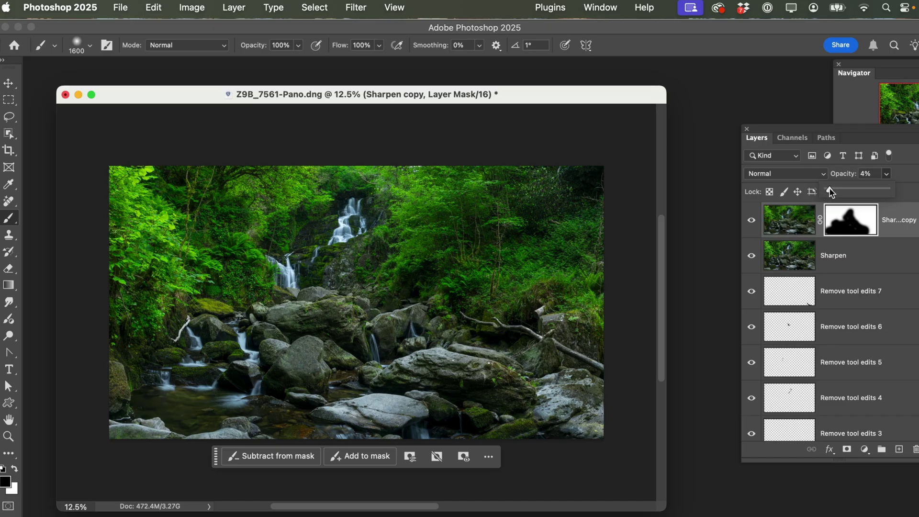
pyautogui.moveTo(835, 191); pyautogui.dragTo(840, 190)
pyautogui.moveTo(844, 190); pyautogui.dragTo(846, 190)
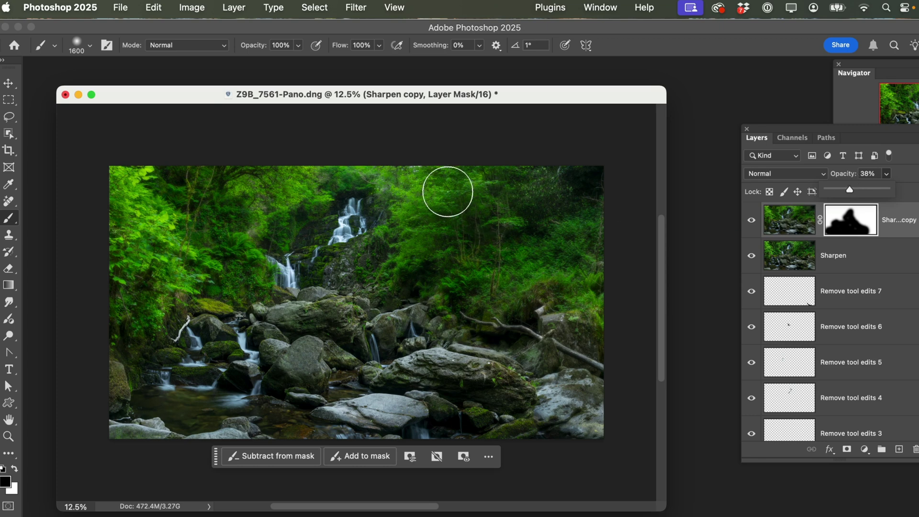
# - Examine the softened foliage up close, and fill the Sharpen copy layer's mask with white to clear the earlier painting
pyautogui.click(8, 436)
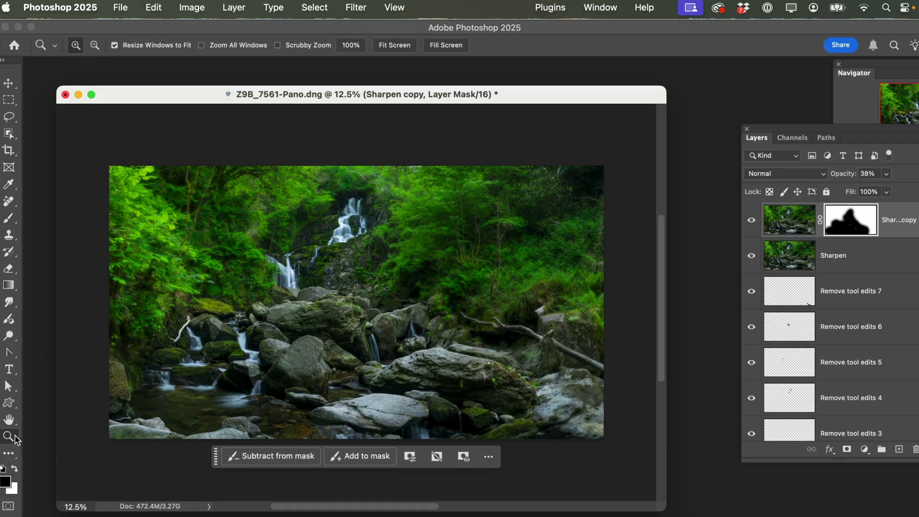
pyautogui.moveTo(206, 187); pyautogui.dragTo(426, 343)
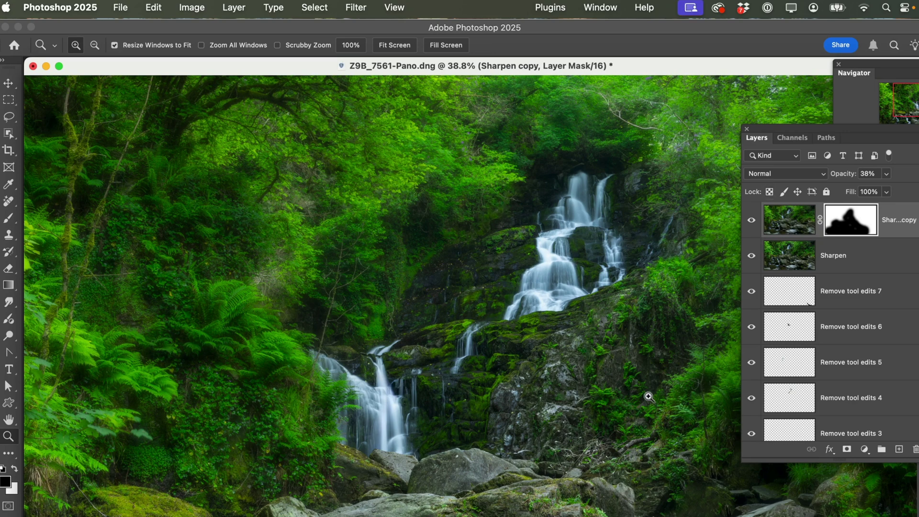
pyautogui.keyDown('alt'); pyautogui.click(446, 371); pyautogui.keyUp('alt')
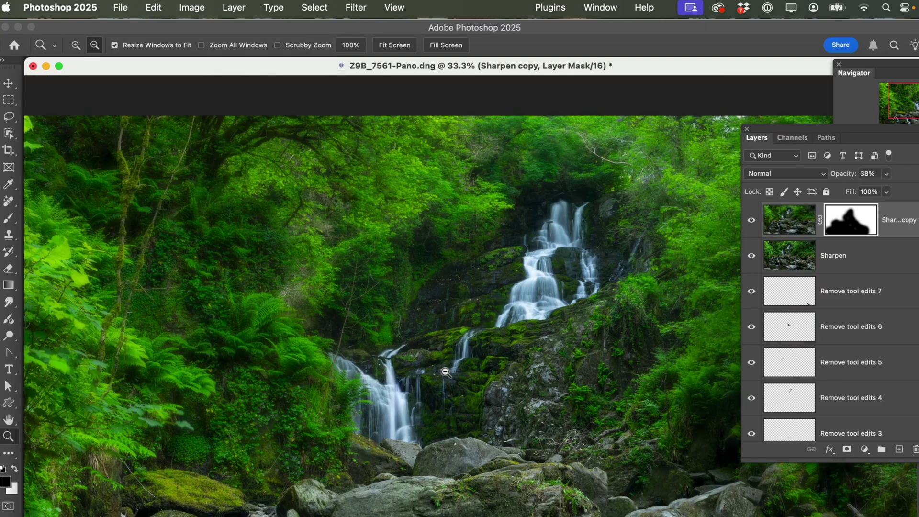
pyautogui.keyDown('alt'); pyautogui.click(447, 370); pyautogui.keyUp('alt')
pyautogui.keyDown('alt'); pyautogui.click(448, 367); pyautogui.keyUp('alt')
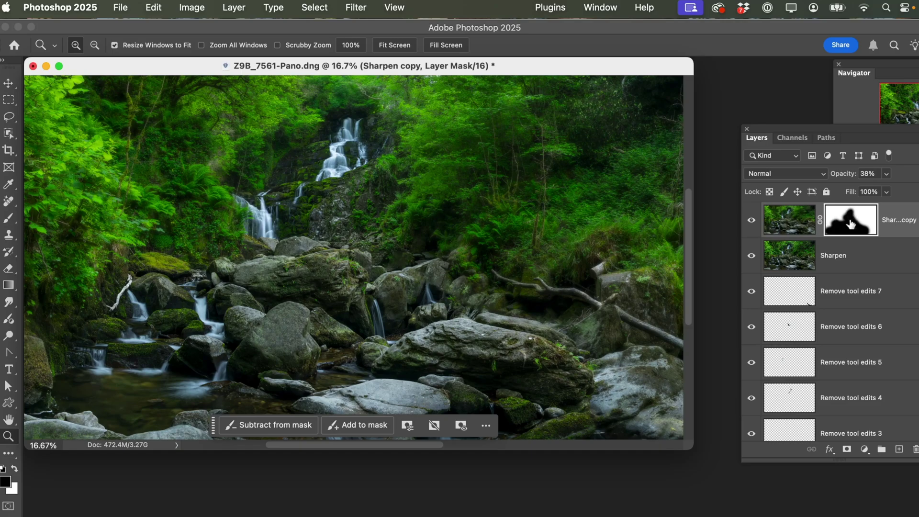
pyautogui.press('super+BackSpace')
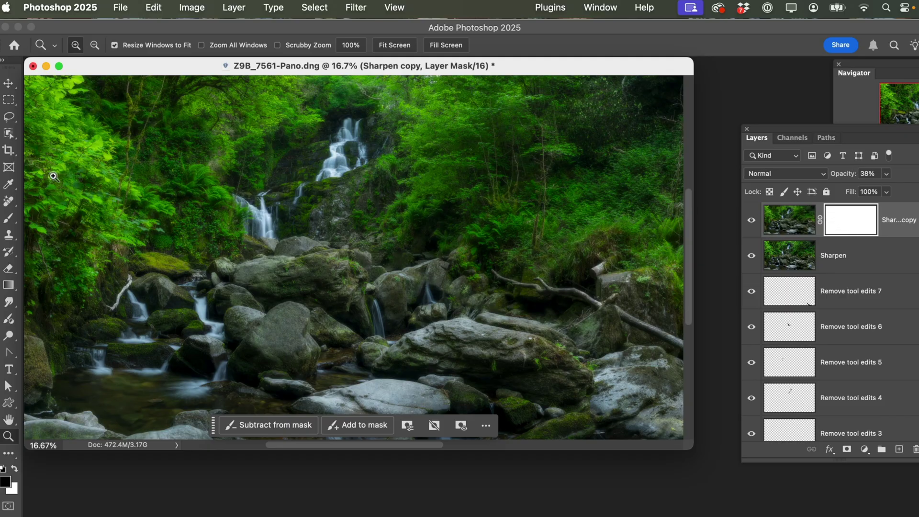
# - Paint black on the Sharpen copy mask over the stream, boulders and waterfall with the 1600 brush to hide the blur there
pyautogui.click(9, 218)
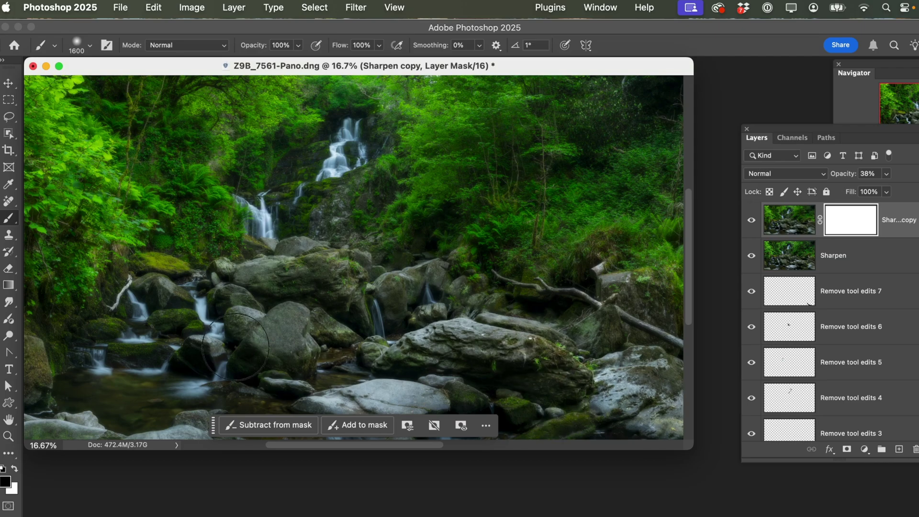
pyautogui.moveTo(123, 366)
pyautogui.mouseDown()
pyautogui.moveTo(60, 401)
pyautogui.moveTo(147, 417)
pyautogui.moveTo(599, 435)
pyautogui.moveTo(558, 400)
pyautogui.mouseUp()
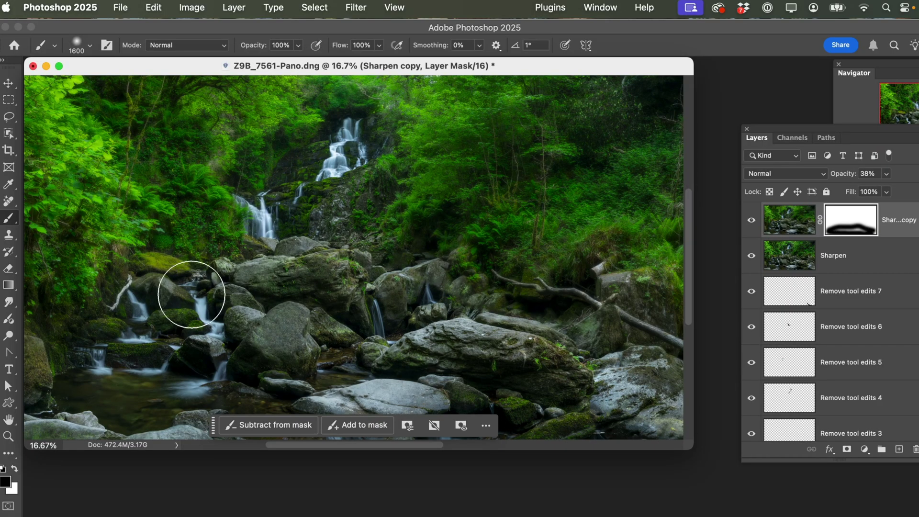
pyautogui.moveTo(168, 318)
pyautogui.mouseDown()
pyautogui.moveTo(205, 314)
pyautogui.moveTo(334, 193)
pyautogui.mouseUp()
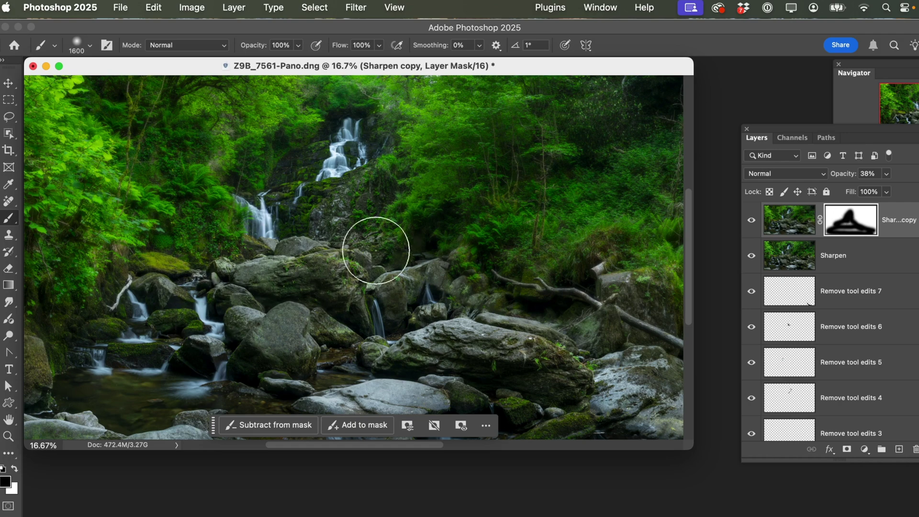
pyautogui.moveTo(241, 255)
pyautogui.mouseDown()
pyautogui.moveTo(329, 272)
pyautogui.moveTo(342, 287)
pyautogui.mouseUp()
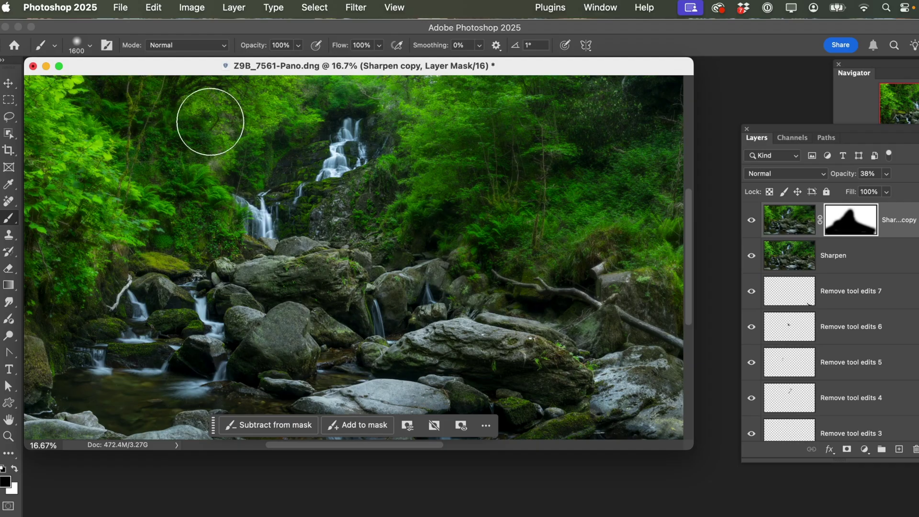
# - Feather the mask's edges around the falls with a 30% opacity black brush, and set the blurred layer's opacity to 35%
pyautogui.click(298, 47)
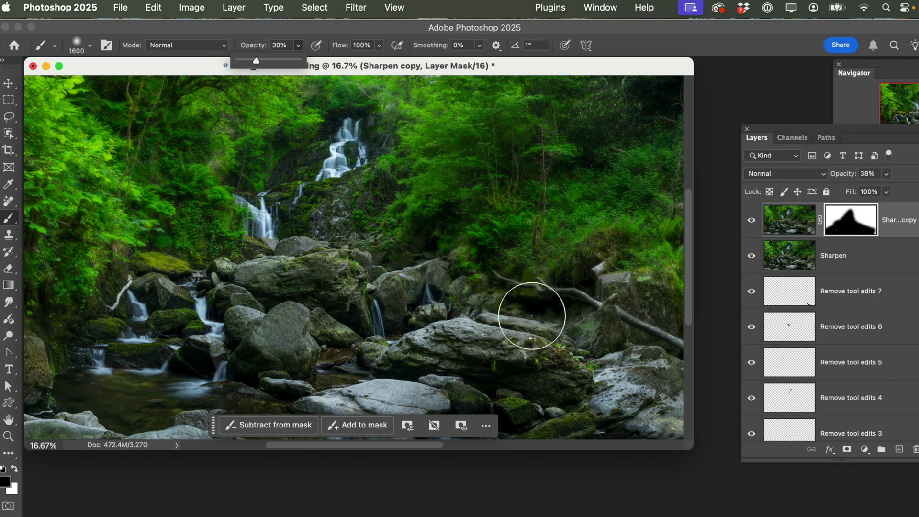
pyautogui.moveTo(411, 159)
pyautogui.mouseDown()
pyautogui.moveTo(403, 127)
pyautogui.moveTo(352, 92)
pyautogui.mouseUp()
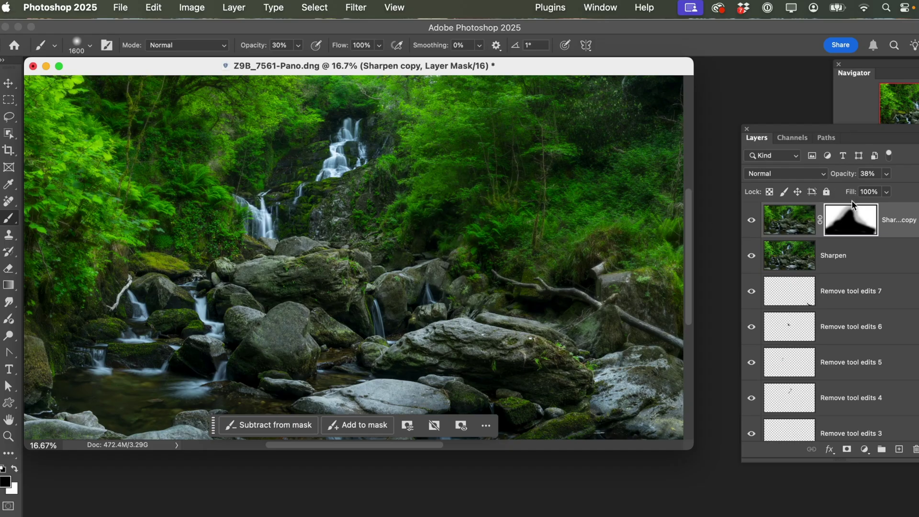
pyautogui.moveTo(848, 177); pyautogui.dragTo(859, 175)
pyautogui.press('Return')
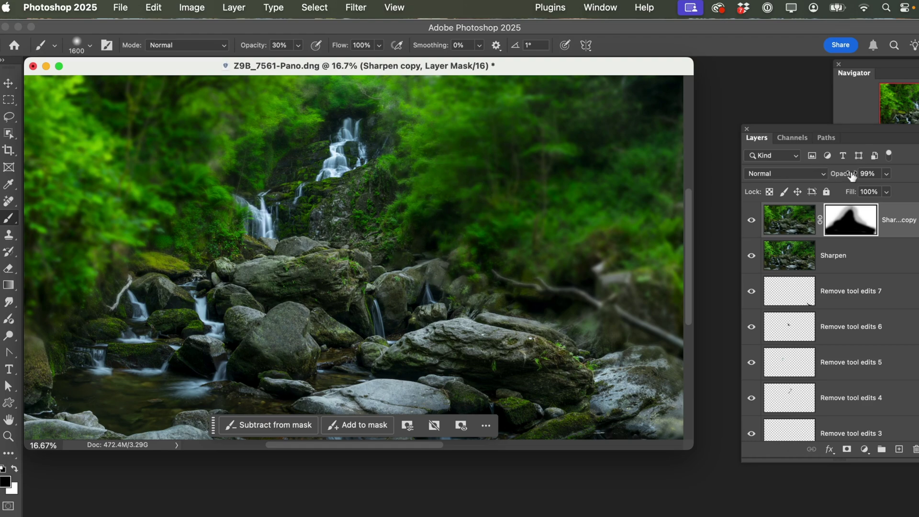
pyautogui.moveTo(852, 176); pyautogui.dragTo(840, 178)
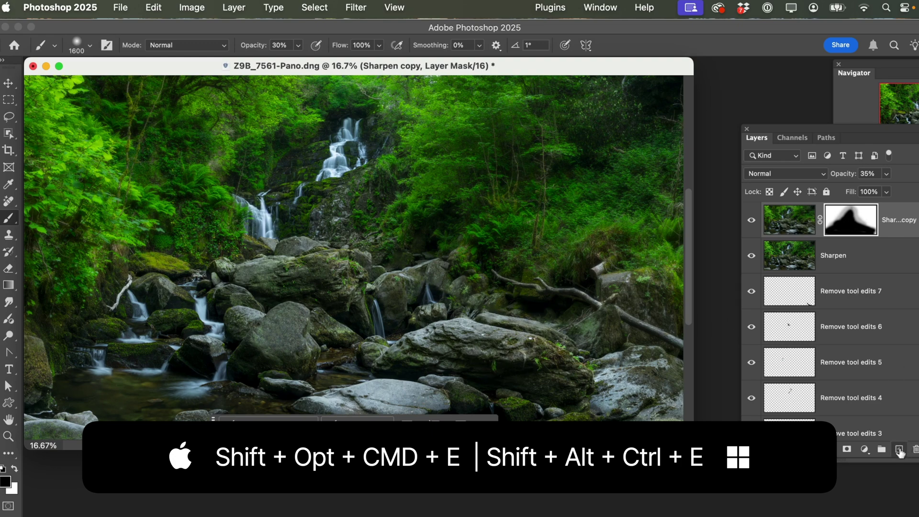
# - Add a new layer above the blurred layer and stamp all visible layers into it
pyautogui.click(899, 451)
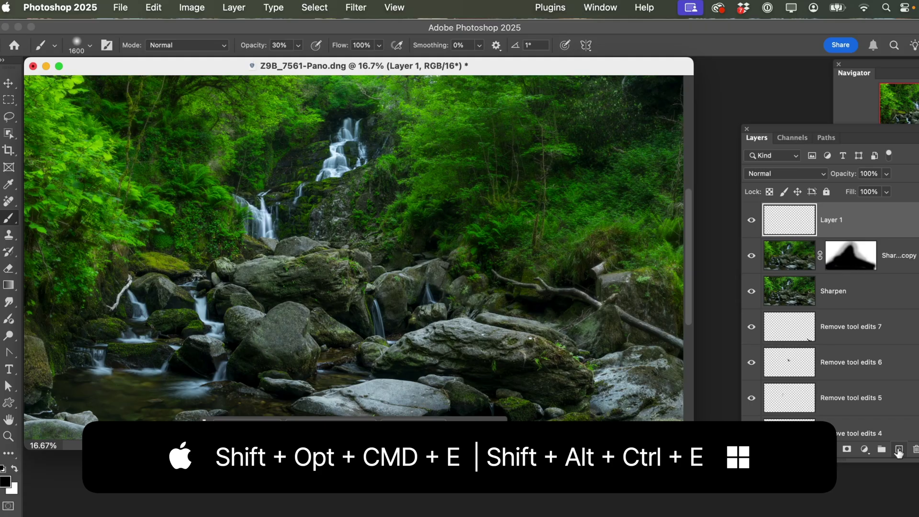
pyautogui.press('shift+alt+super+e')
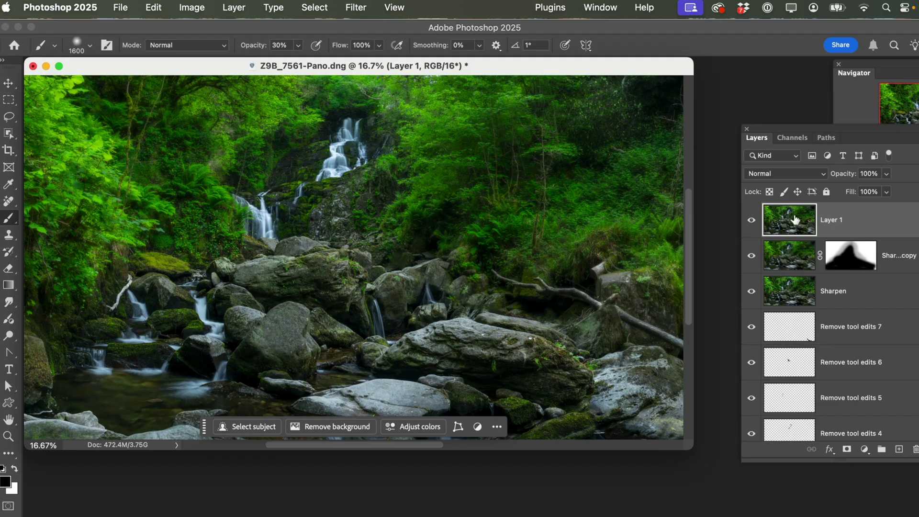
pyautogui.moveTo(506, 449); pyautogui.dragTo(506, 484)
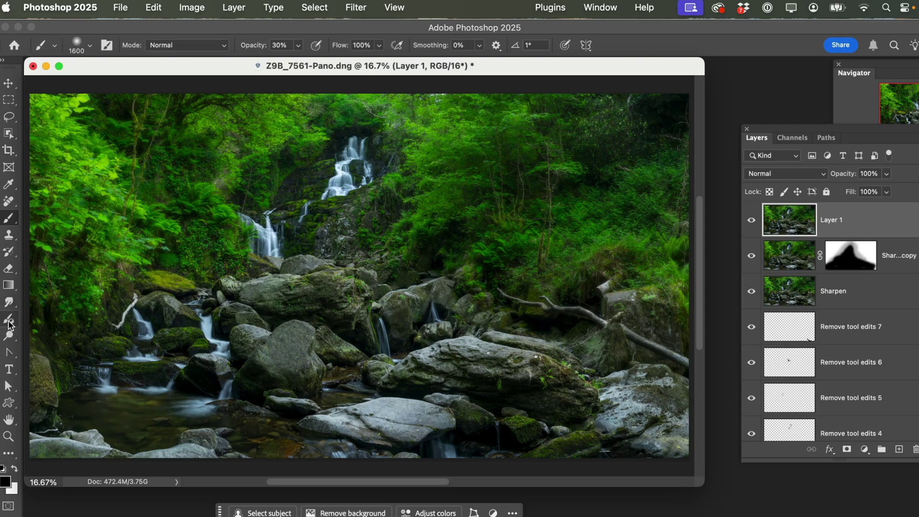
# - Set up the Dodge tool for the stamped layer with the Highlights range and 20% exposure
pyautogui.click(9, 336)
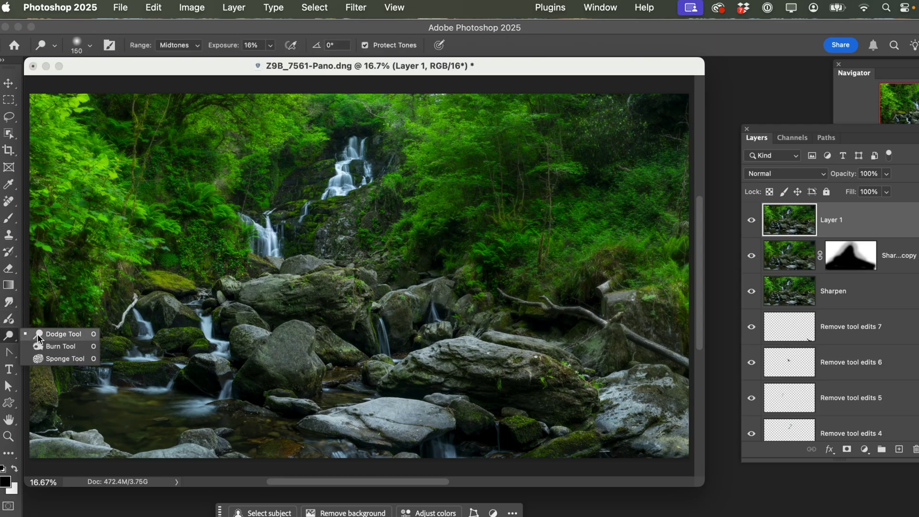
pyautogui.click(38, 336)
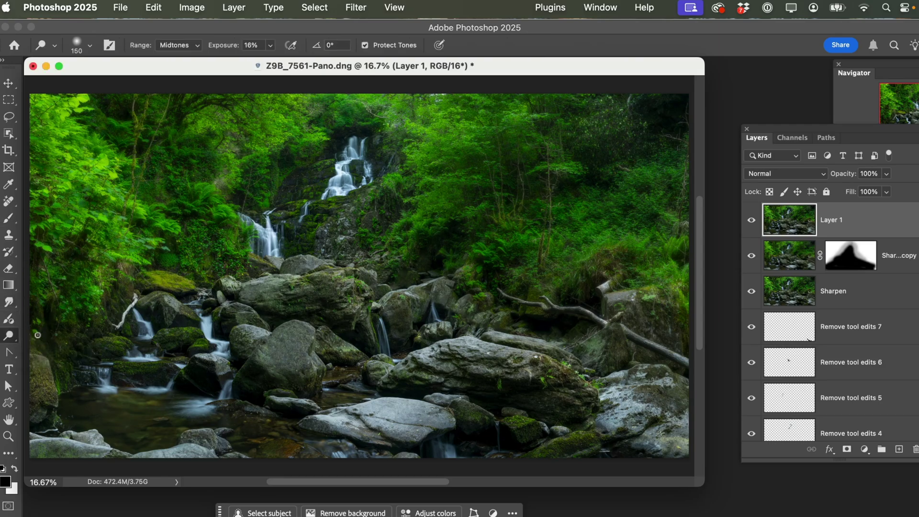
pyautogui.click(197, 45)
pyautogui.click(190, 57)
pyautogui.moveTo(224, 46); pyautogui.dragTo(227, 46)
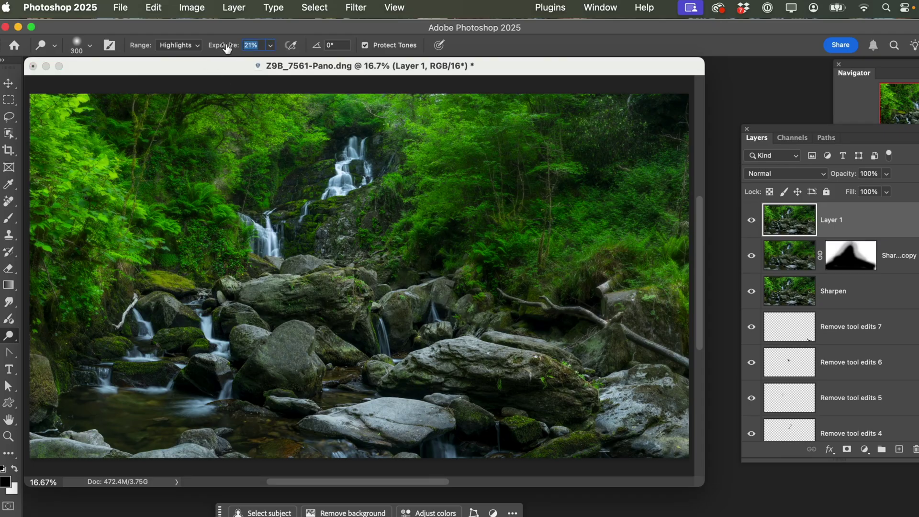
pyautogui.click(140, 81)
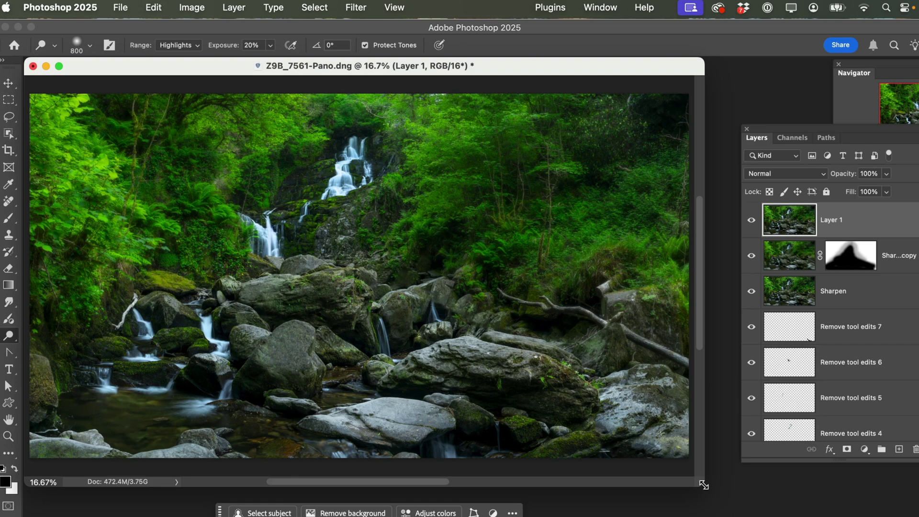
# - Stamp all visible layers into another new layer at the top of the stack
pyautogui.moveTo(703, 485); pyautogui.dragTo(715, 511)
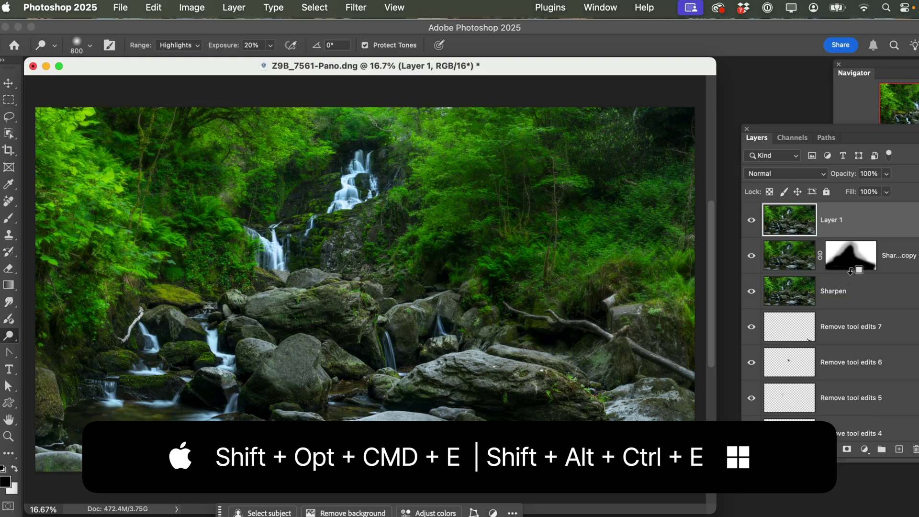
pyautogui.press('shift+alt+super+e')
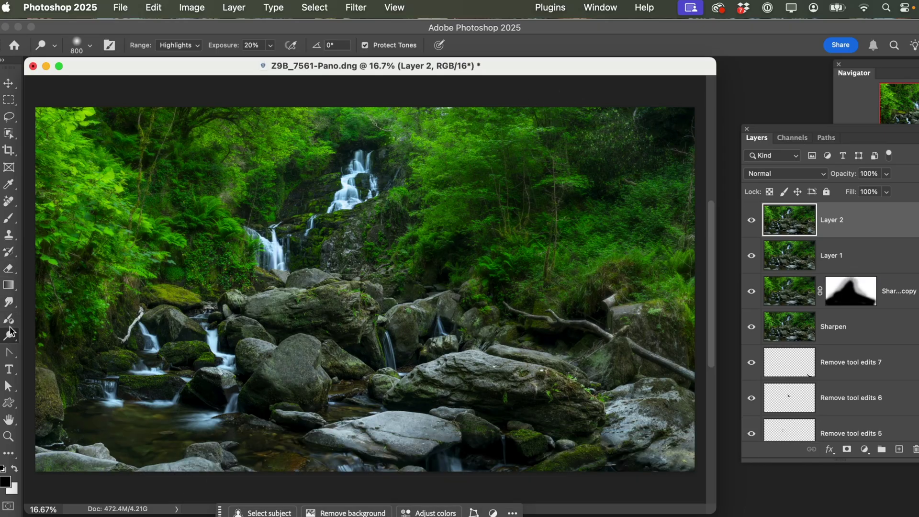
# - Enlarge the brush to 1900, raise its opacity to 100% and paint black around the edges and corners of Layer 2 as a vignette
pyautogui.click(11, 219)
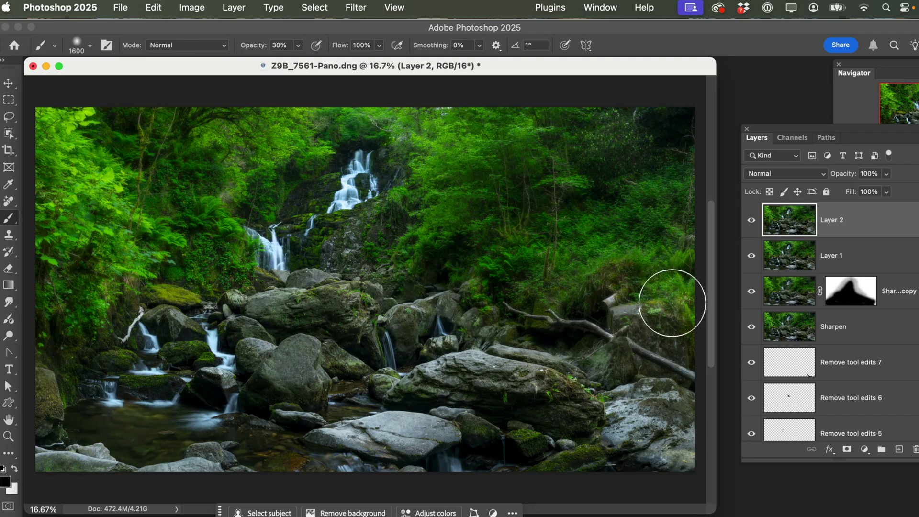
pyautogui.press(']')
pyautogui.press(']')
pyautogui.press(']')
pyautogui.moveTo(666, 293)
pyautogui.mouseDown()
pyautogui.moveTo(667, 166)
pyautogui.moveTo(651, 126)
pyautogui.mouseUp()
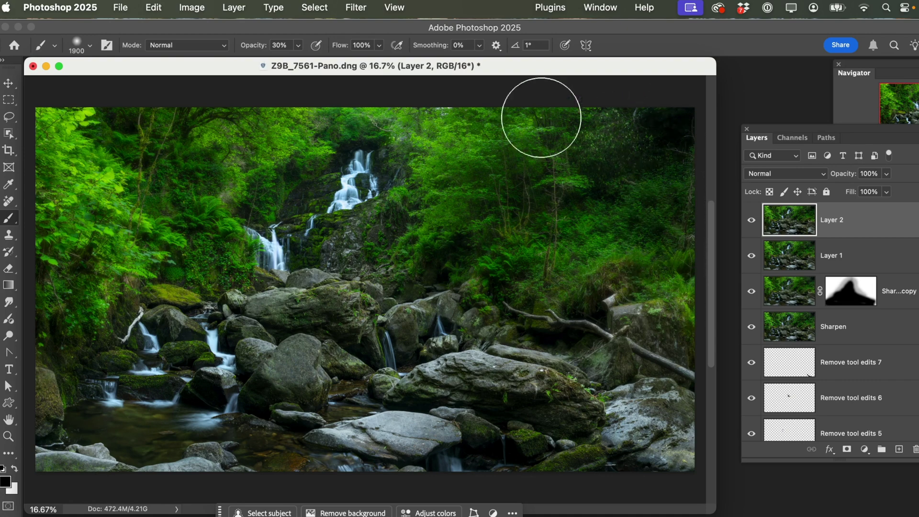
pyautogui.moveTo(254, 53); pyautogui.dragTo(287, 53)
pyautogui.moveTo(691, 242)
pyautogui.mouseDown()
pyautogui.moveTo(667, 121)
pyautogui.moveTo(290, 95)
pyautogui.moveTo(182, 97)
pyautogui.moveTo(56, 123)
pyautogui.moveTo(40, 165)
pyautogui.moveTo(22, 341)
pyautogui.moveTo(29, 472)
pyautogui.moveTo(116, 499)
pyautogui.moveTo(353, 495)
pyautogui.moveTo(449, 507)
pyautogui.moveTo(590, 495)
pyautogui.moveTo(661, 475)
pyautogui.moveTo(683, 447)
pyautogui.moveTo(674, 251)
pyautogui.moveTo(607, 234)
pyautogui.mouseUp()
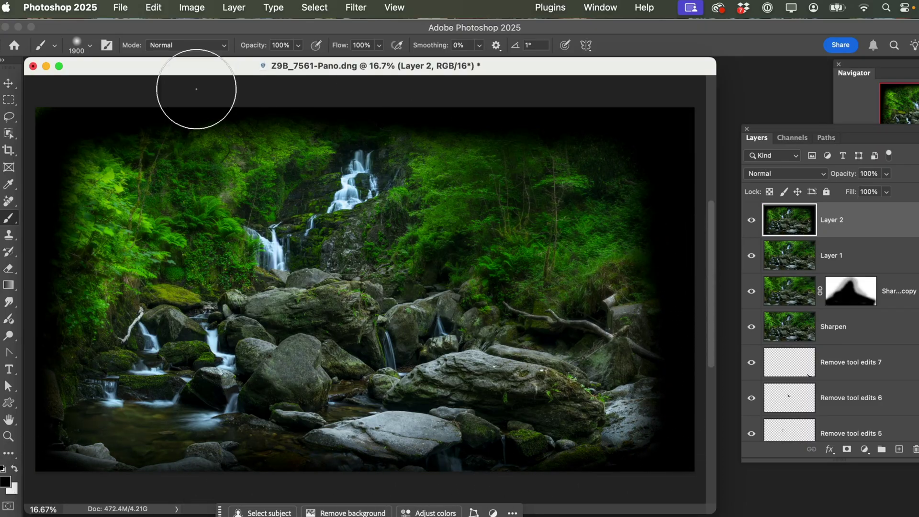
pyautogui.moveTo(123, 123)
pyautogui.mouseDown()
pyautogui.moveTo(103, 133)
pyautogui.moveTo(76, 181)
pyautogui.mouseUp()
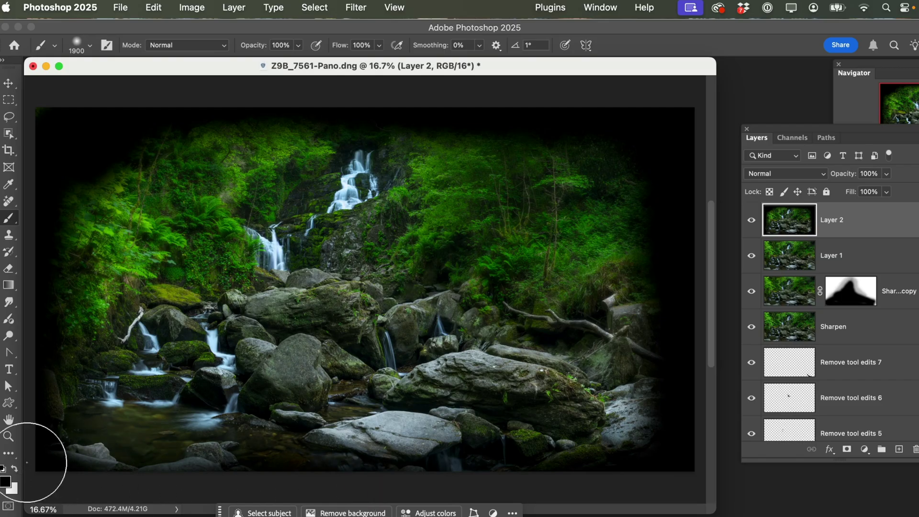
pyautogui.click(89, 467)
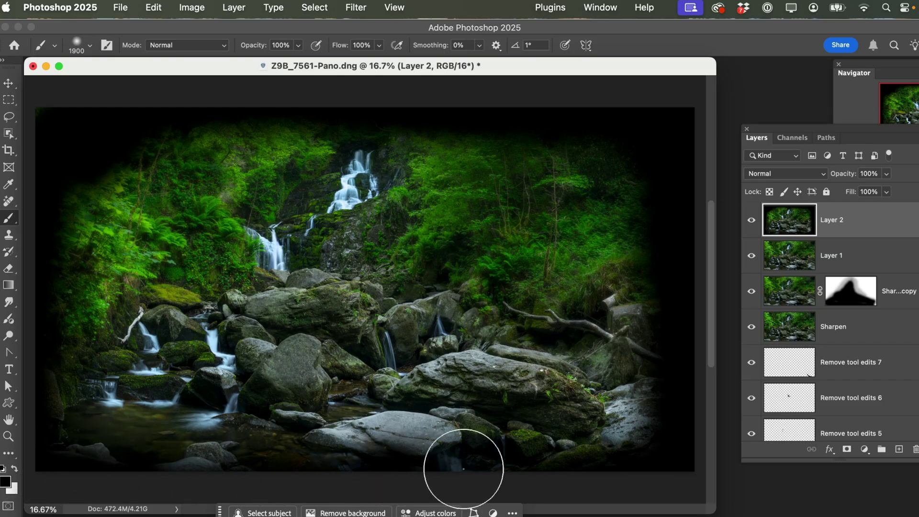
pyautogui.click(568, 439)
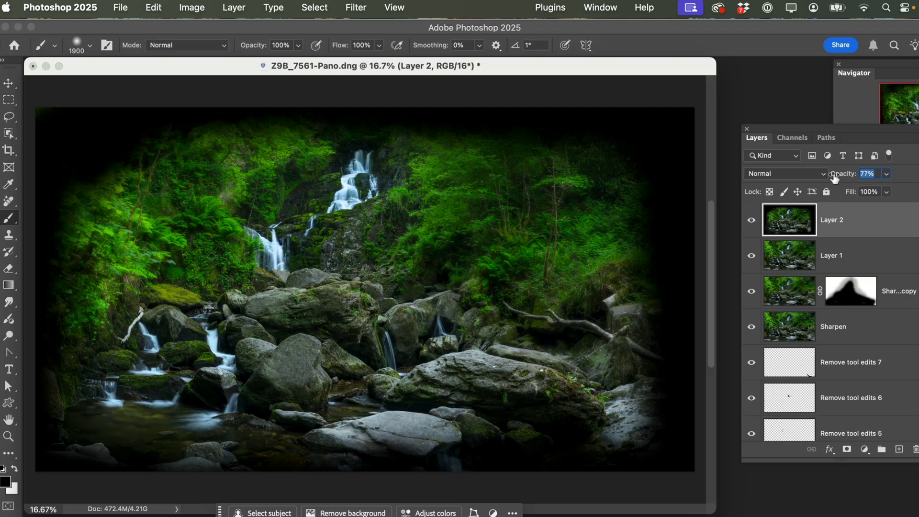
# - Lower the vignette layer's opacity to 21% and toggle its visibility to compare the effect
pyautogui.press('Down')
pyautogui.moveTo(823, 178); pyautogui.dragTo(819, 178)
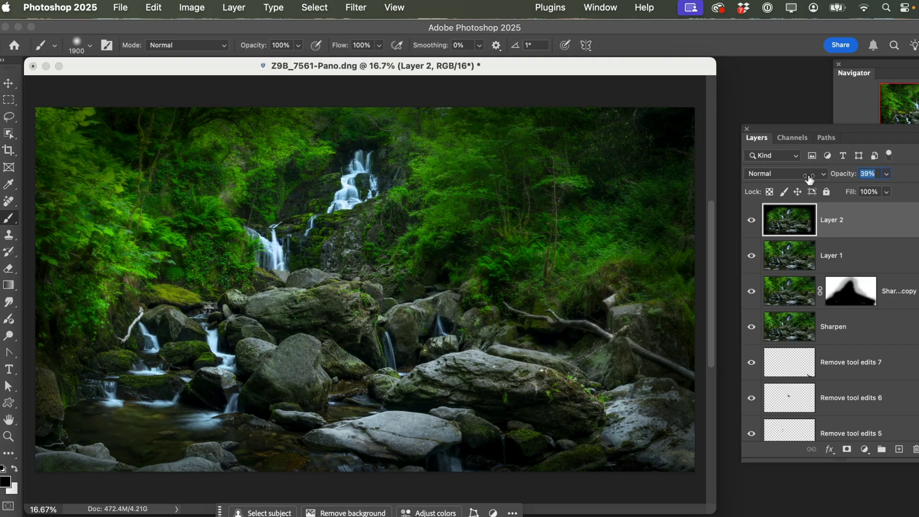
pyautogui.moveTo(809, 179); pyautogui.dragTo(805, 180)
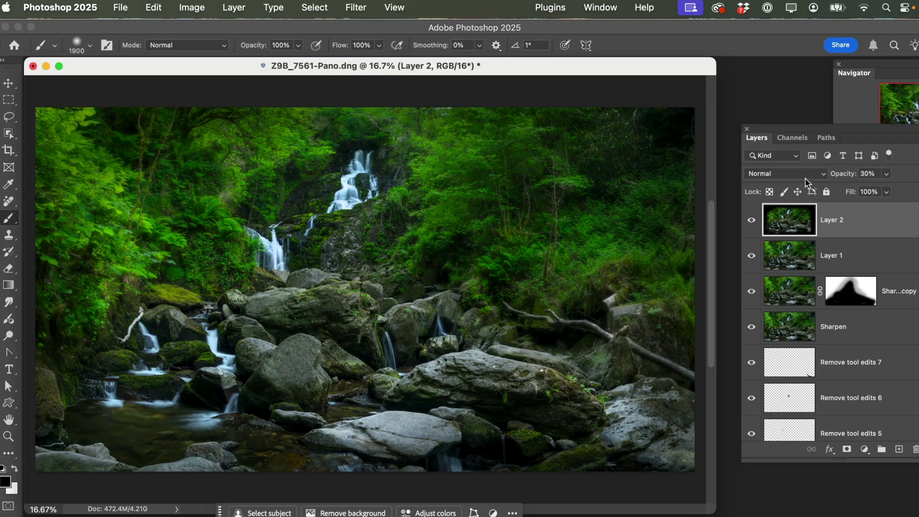
pyautogui.click(751, 224)
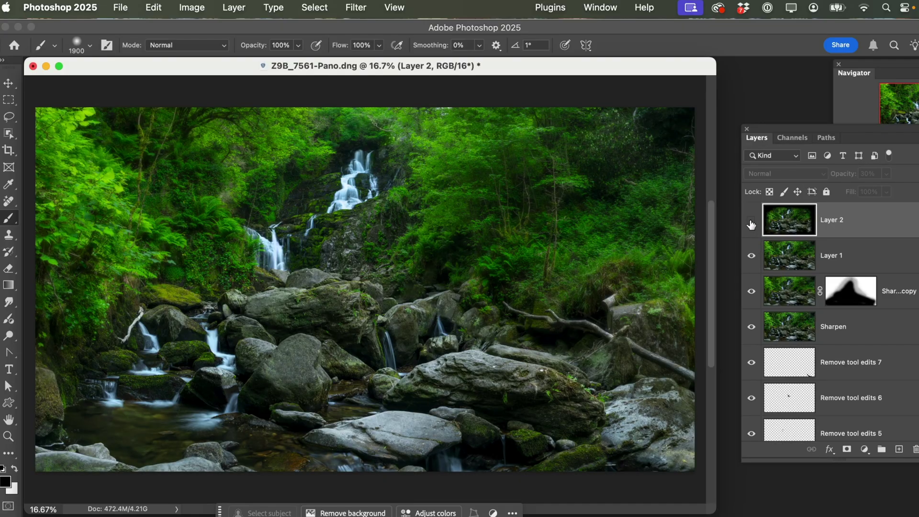
pyautogui.click(751, 224)
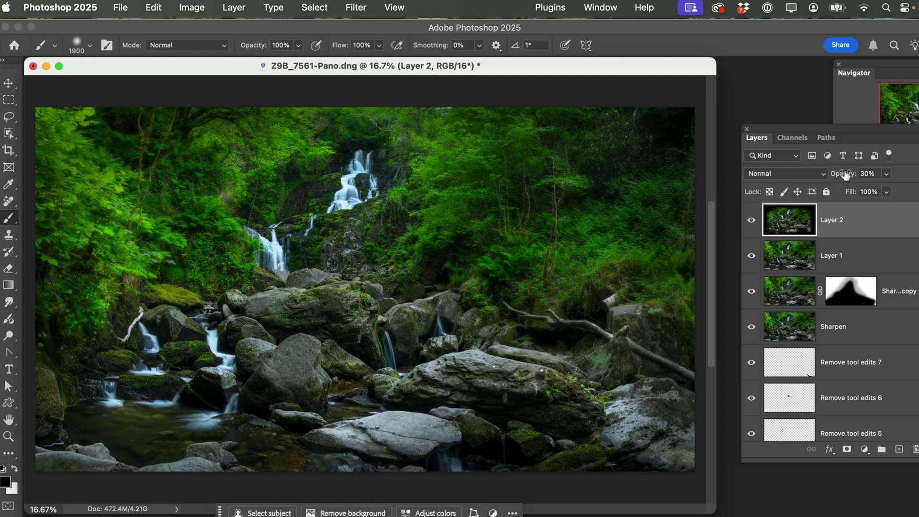
pyautogui.moveTo(845, 177); pyautogui.dragTo(839, 180)
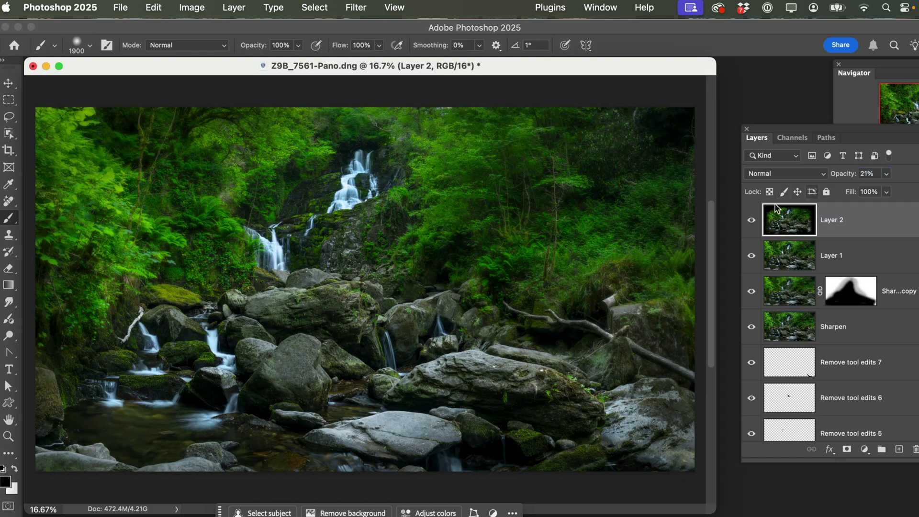
pyautogui.click(753, 223)
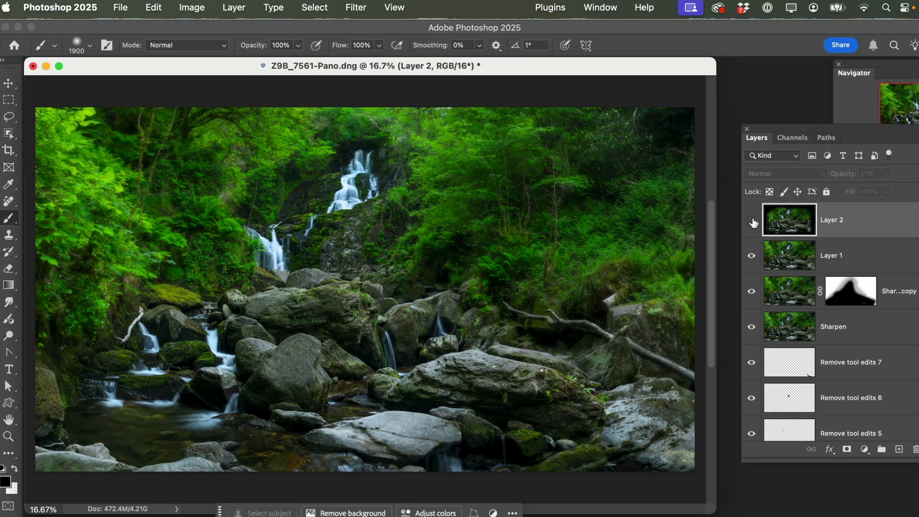
pyautogui.click(752, 221)
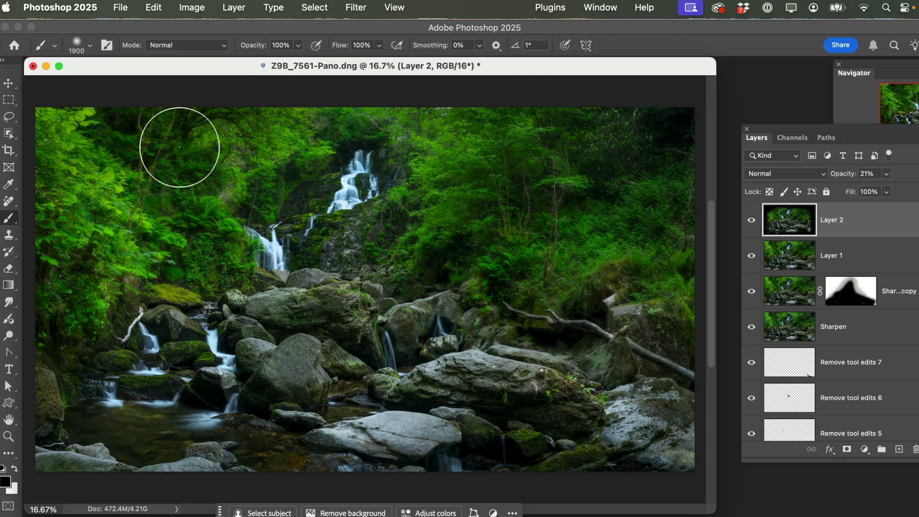